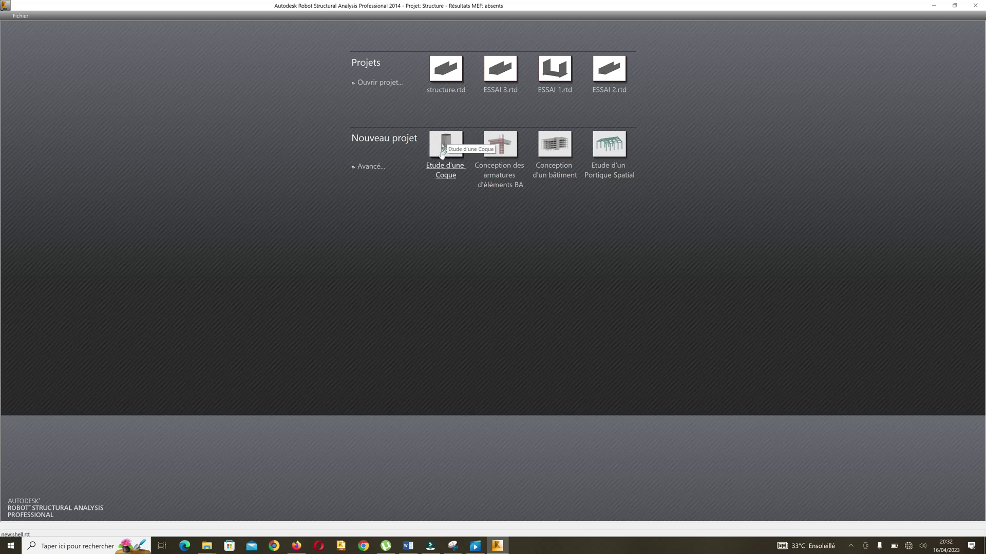
# Step: Start a new shell study project and add X construction lines at 0.00 and 0.10 m
pyautogui.click(447, 144)
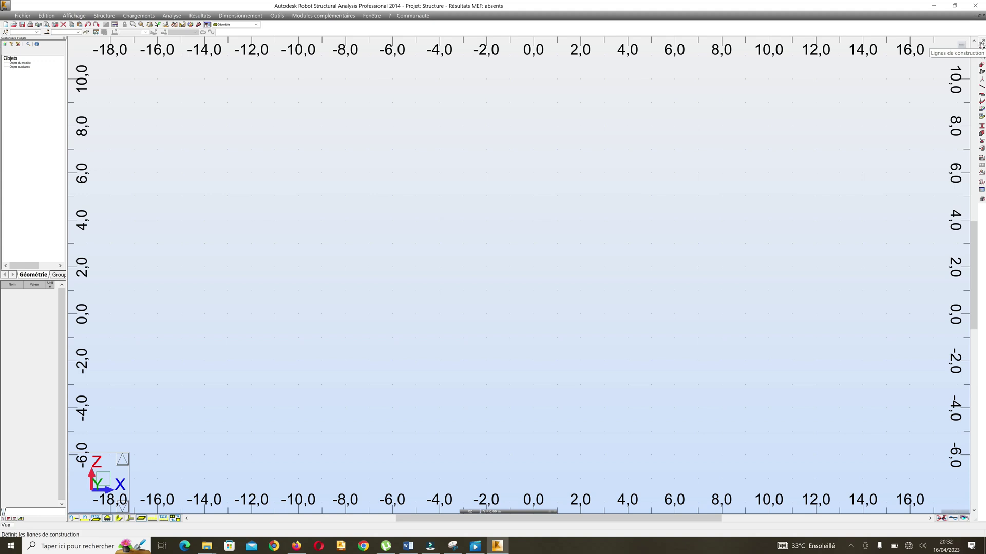
pyautogui.click(982, 44)
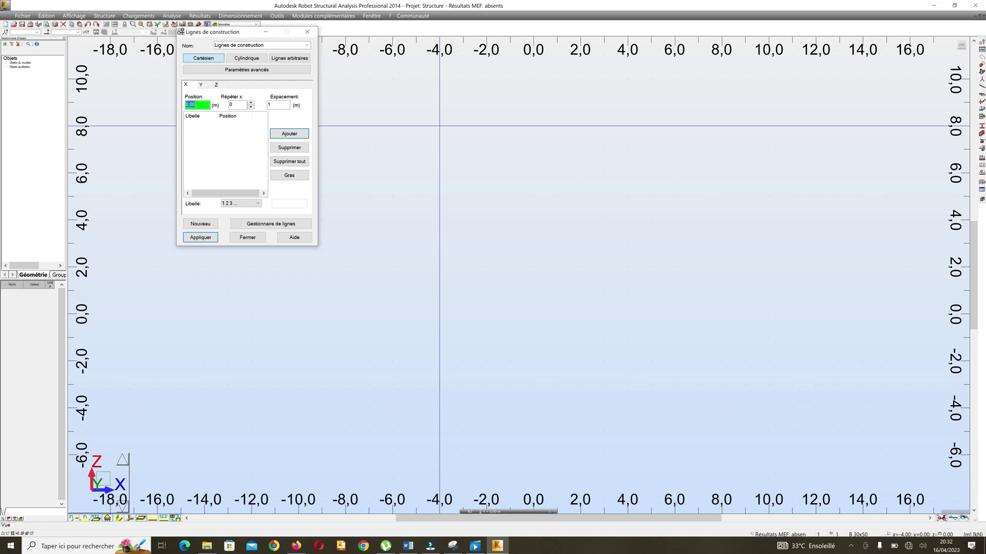
pyautogui.click(292, 135)
pyautogui.press('BackSpace')
pyautogui.click(282, 133)
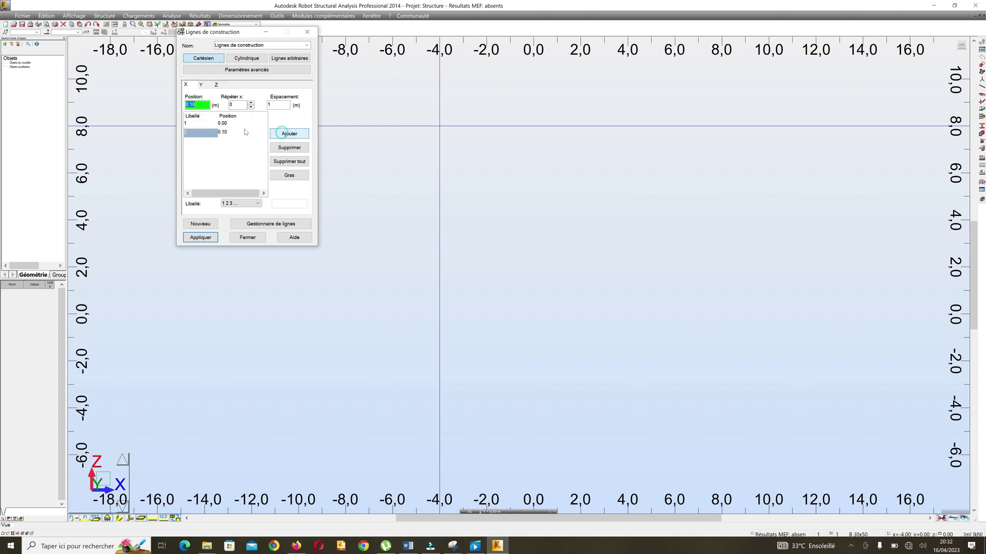
# Step: Add X construction lines at 1.30 and 1.40 m and bring up the Y axis definition
pyautogui.click(188, 104)
pyautogui.press('BackSpace')
pyautogui.press('BackSpace')
pyautogui.write('3')
pyautogui.click(289, 133)
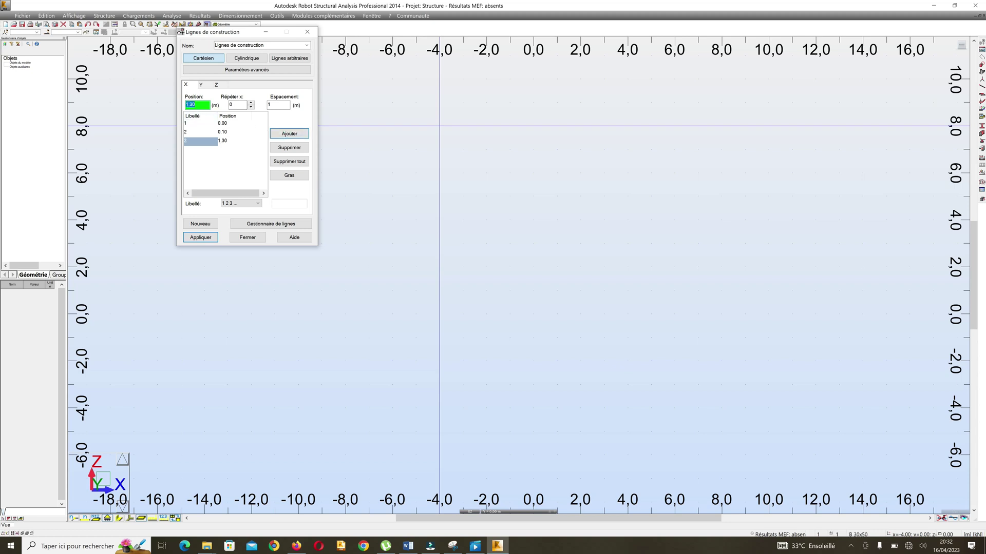
pyautogui.click(191, 105)
pyautogui.press('BackSpace')
pyautogui.click(281, 133)
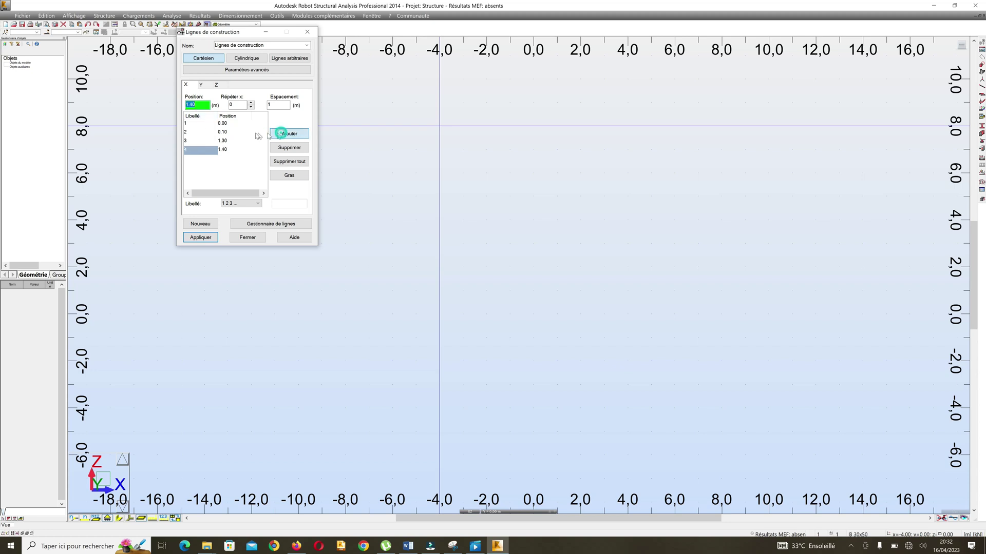
pyautogui.click(201, 85)
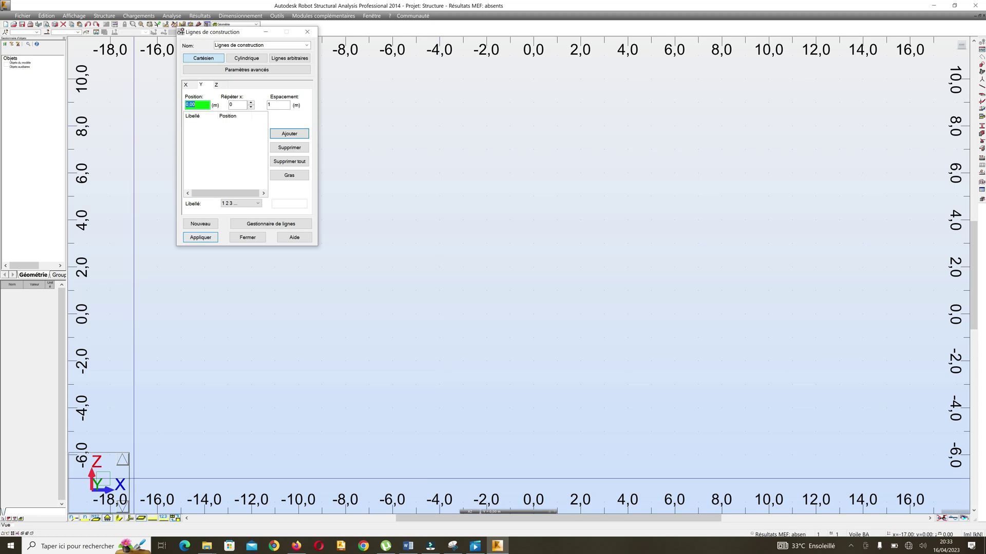
# Step: Compute 1.4 ÷ 4 in the Windows Calculator and return to the construction lines definition
pyautogui.click(77, 546)
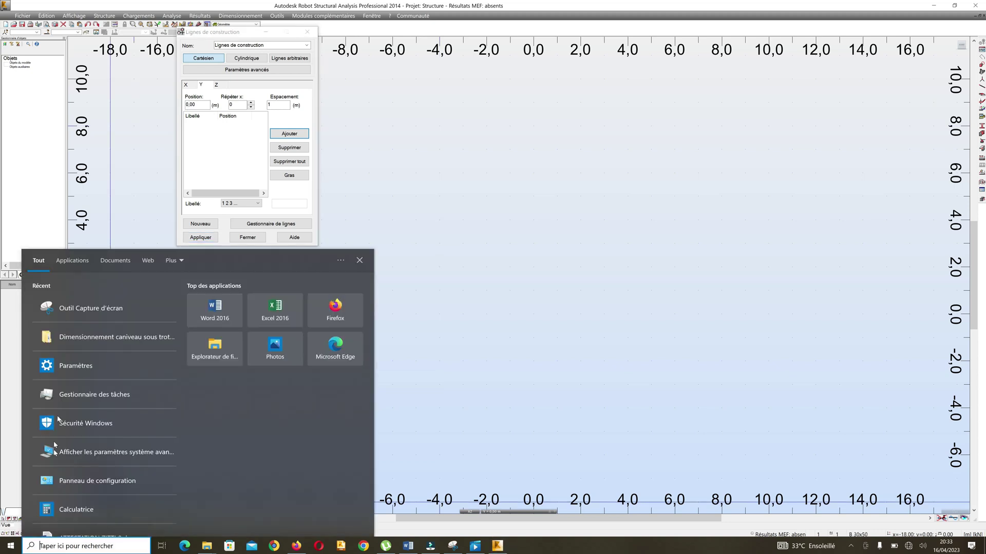
pyautogui.click(80, 507)
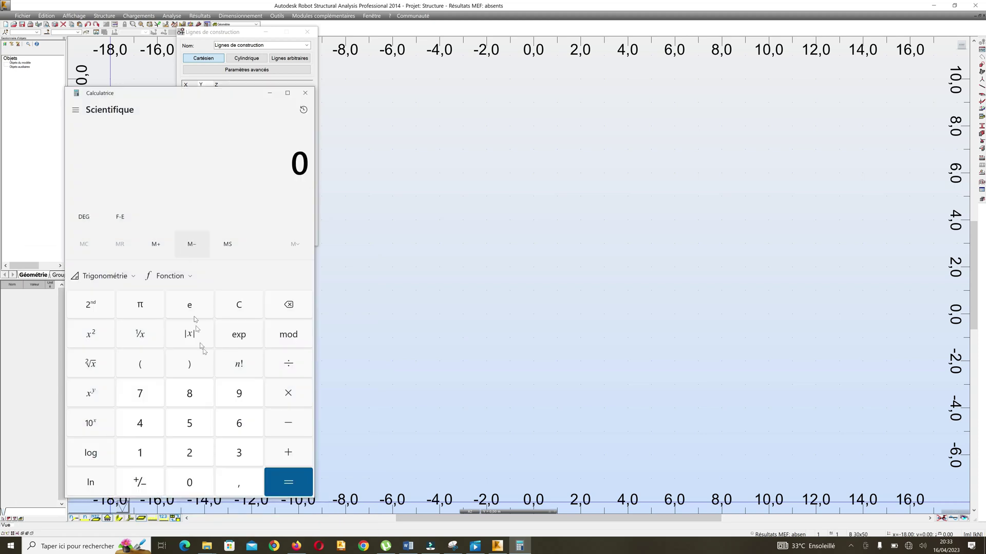
pyautogui.click(141, 454)
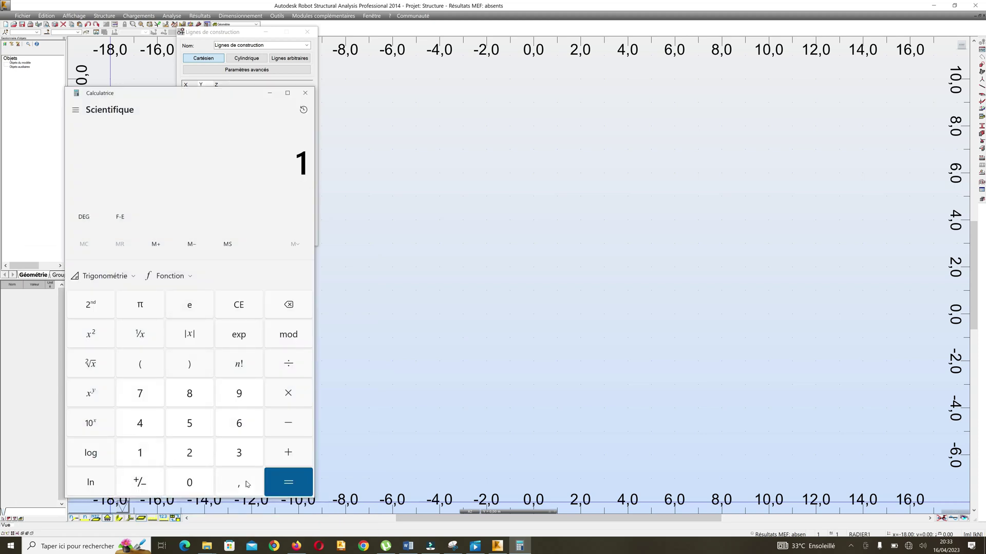
pyautogui.click(243, 484)
pyautogui.click(139, 424)
pyautogui.click(280, 367)
pyautogui.click(144, 424)
pyautogui.click(286, 471)
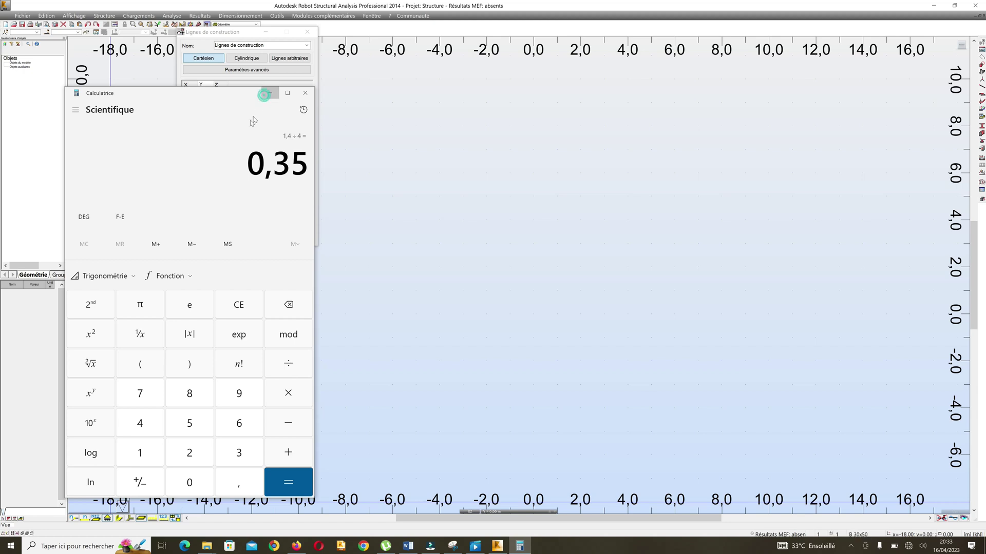
pyautogui.click(269, 93)
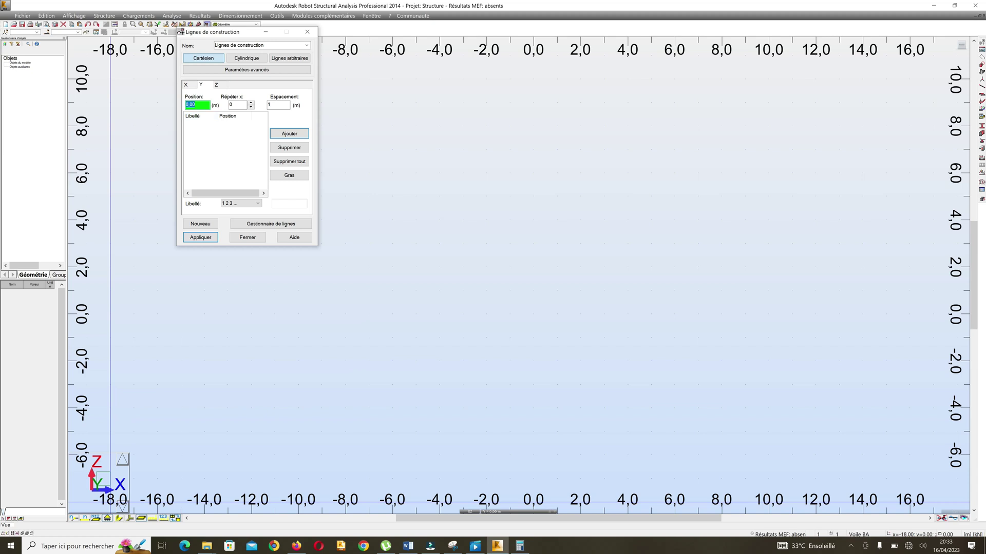
# Step: Add Y construction lines at 0 and 4 m
pyautogui.click(289, 133)
pyautogui.write('4')
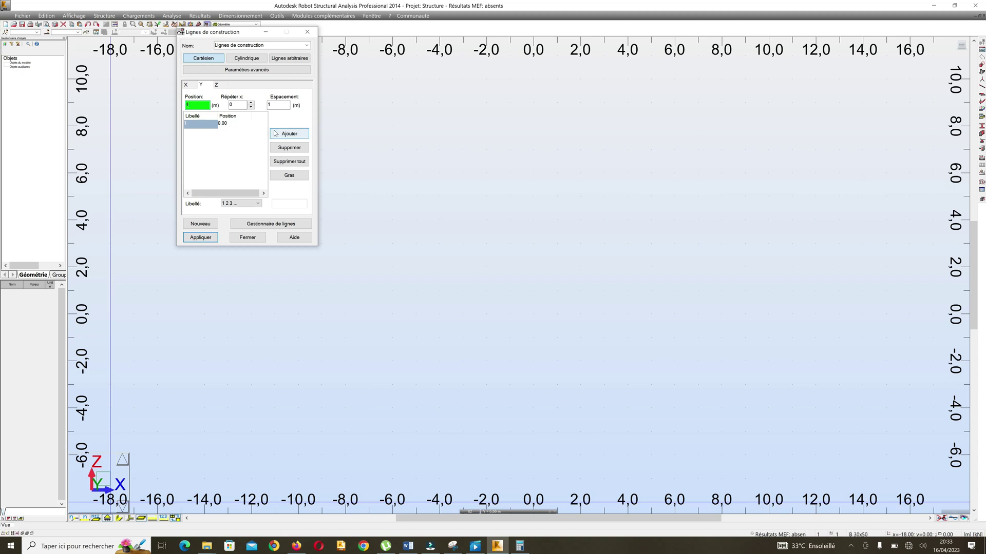
pyautogui.click(277, 133)
# Step: Add Z construction lines at -0.10 and 0 m
pyautogui.click(216, 84)
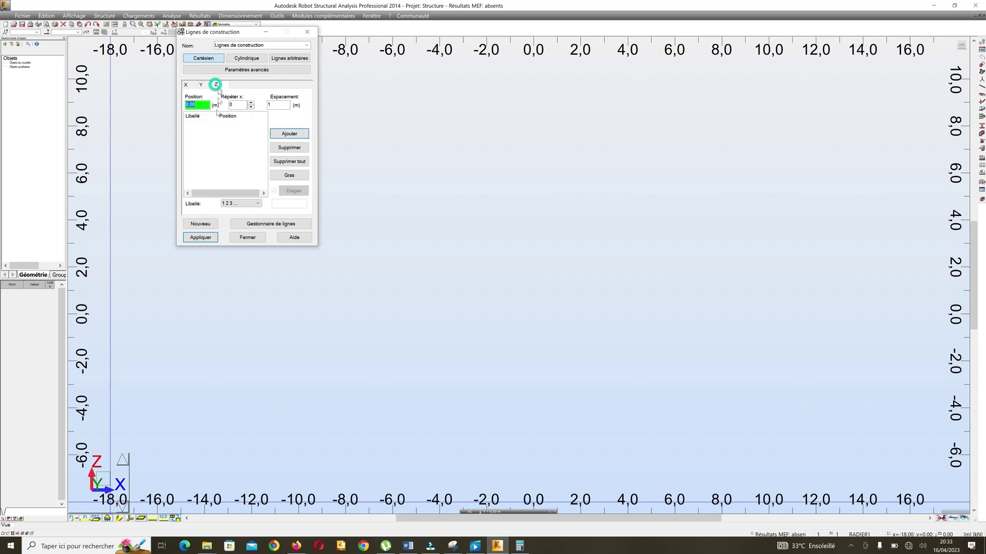
pyautogui.click(185, 104)
pyautogui.write('-')
pyautogui.press('BackSpace')
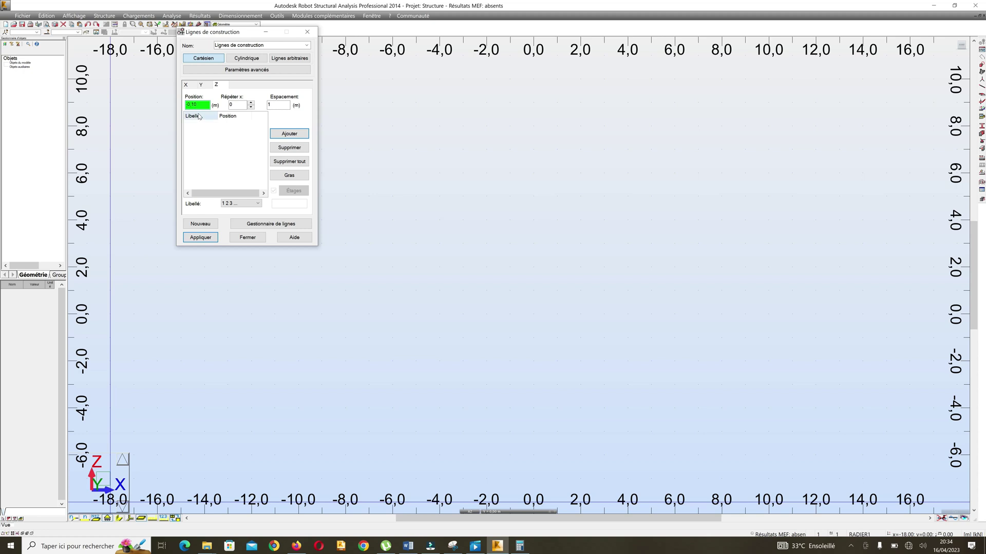
pyautogui.press('Return')
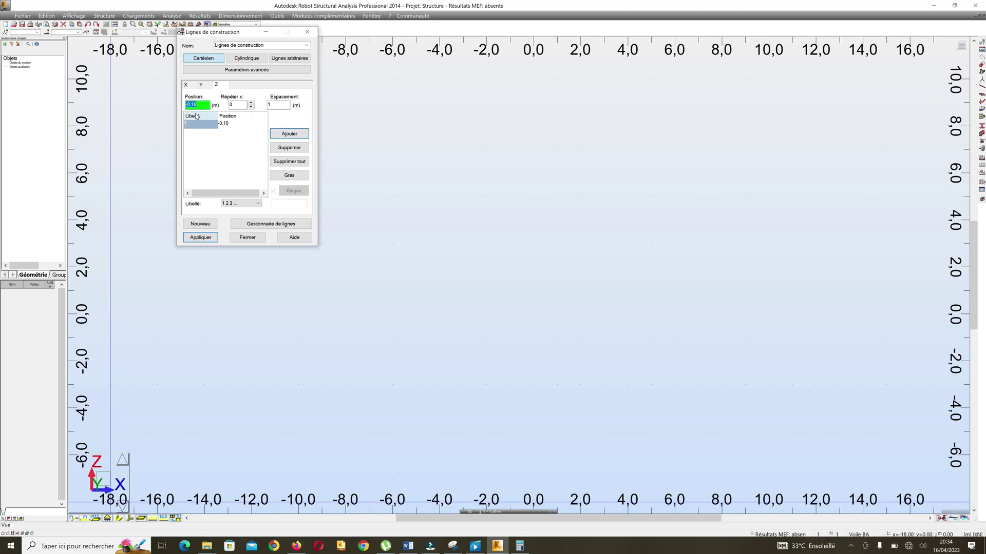
pyautogui.write('0')
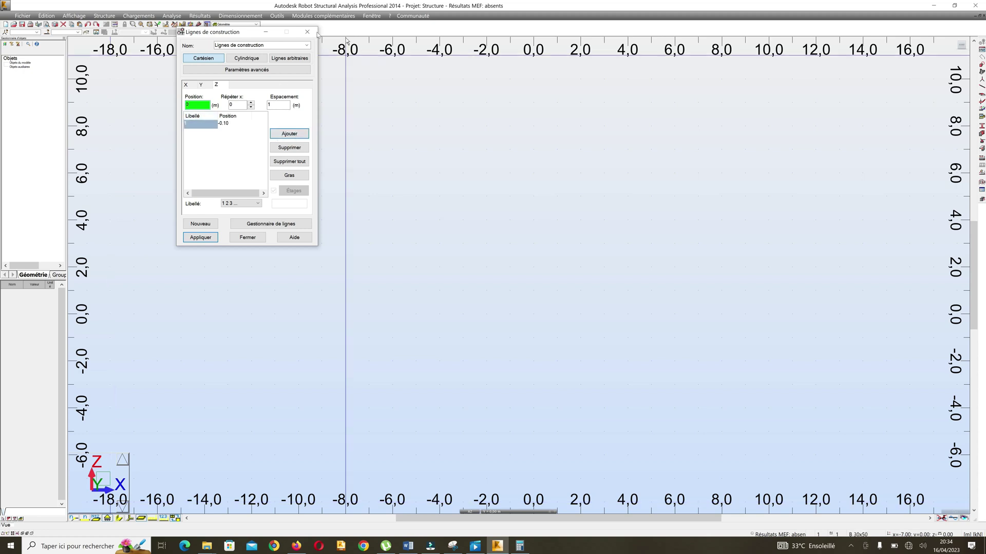
pyautogui.click(297, 133)
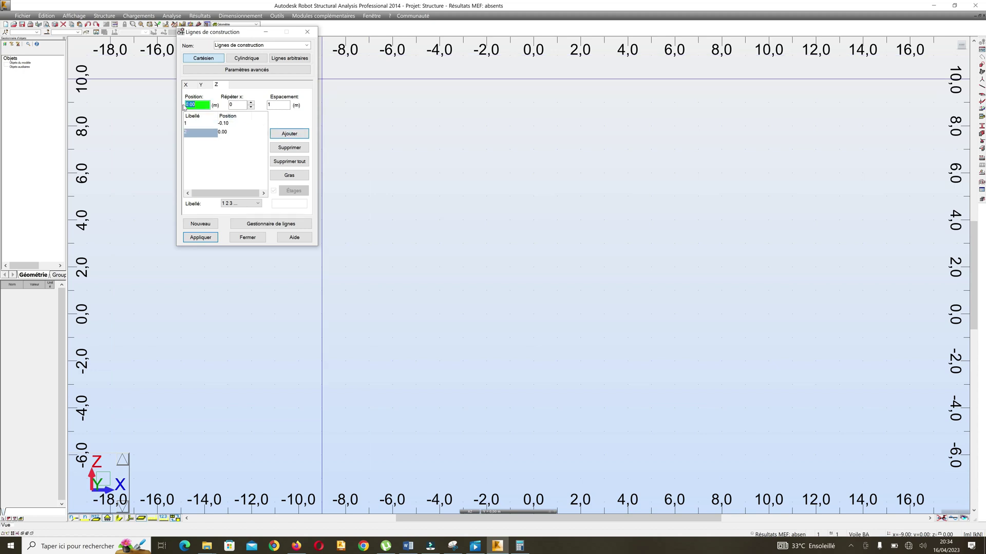
# Step: Add a Z construction line at 1.10 m, apply the grid and close its definition
pyautogui.click(185, 104)
pyautogui.write('1,')
pyautogui.write('1.10')
pyautogui.click(289, 134)
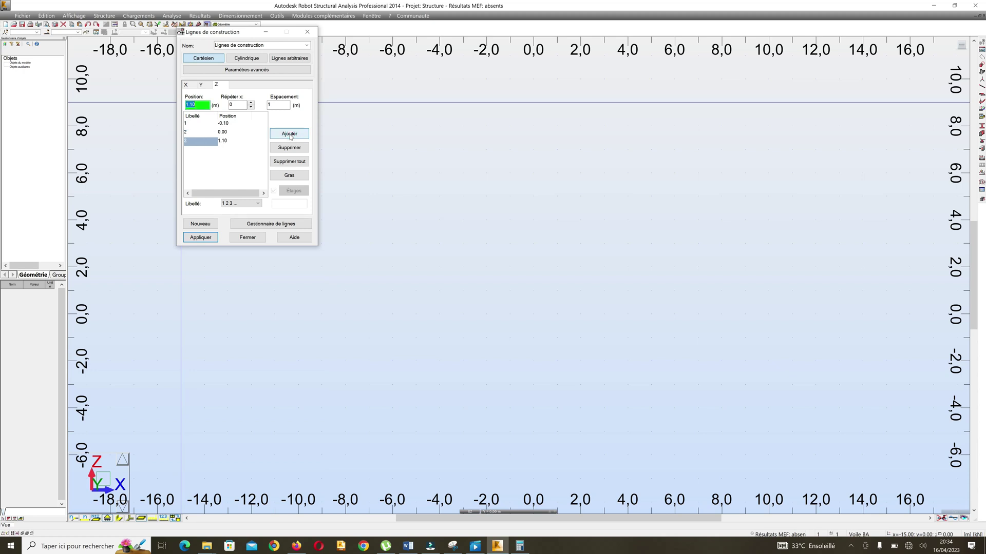
pyautogui.click(211, 239)
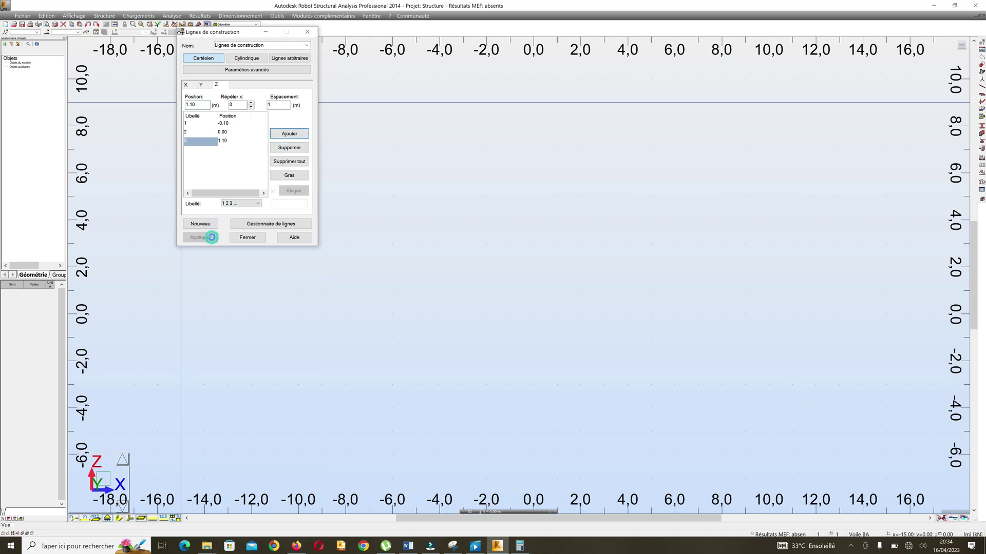
pyautogui.click(248, 238)
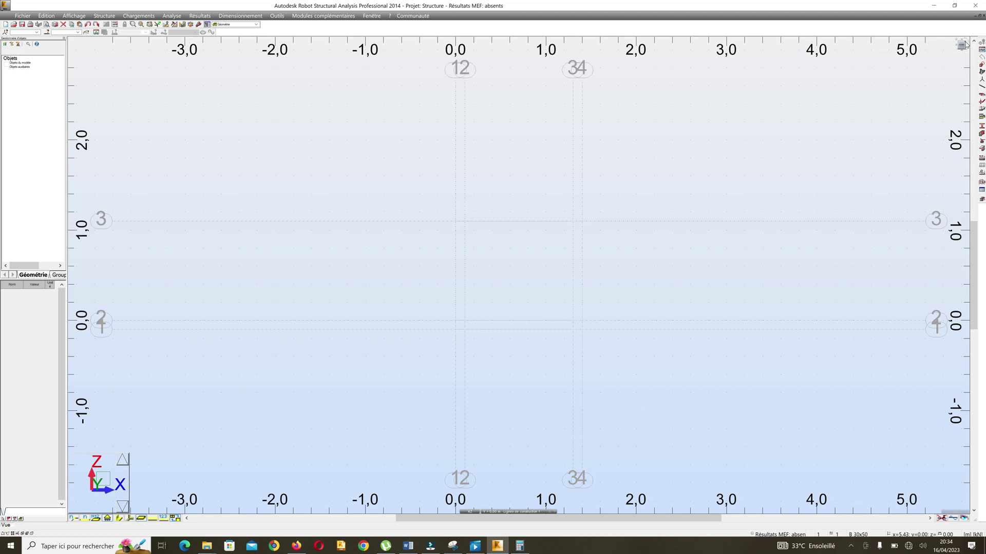
# Step: Show the grid in 3D and set up a three-point rectangle object created as a panel (Panneau)
pyautogui.click(962, 46)
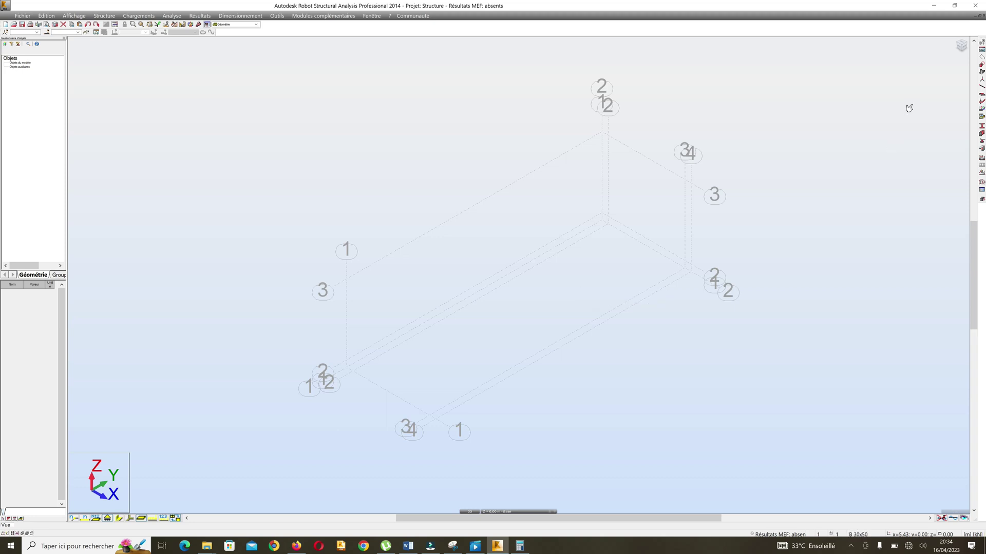
pyautogui.click(983, 66)
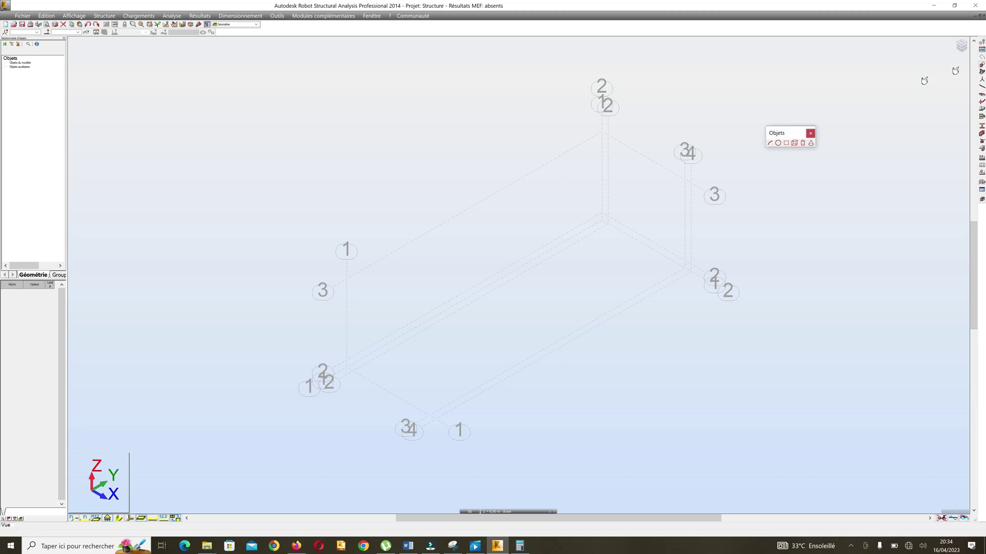
pyautogui.click(786, 143)
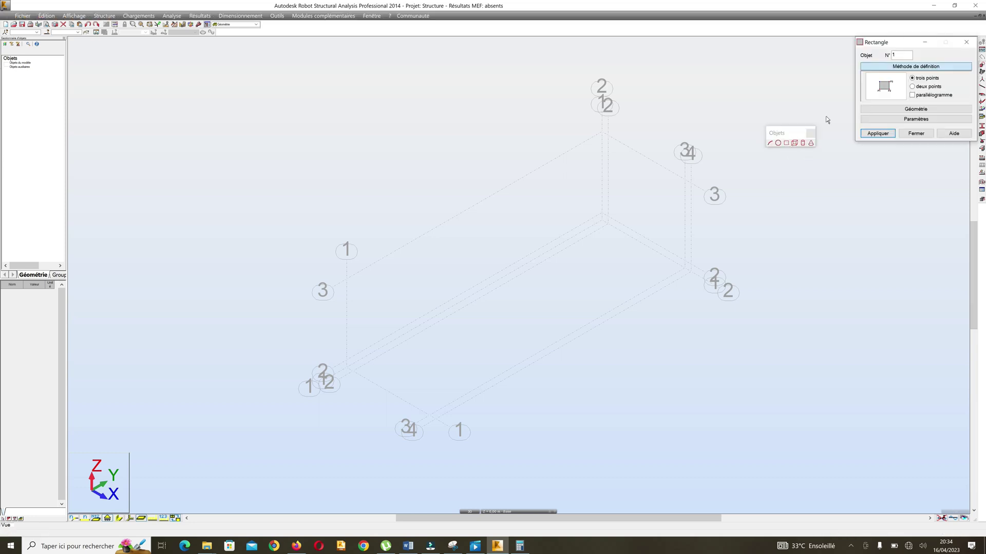
pyautogui.click(900, 120)
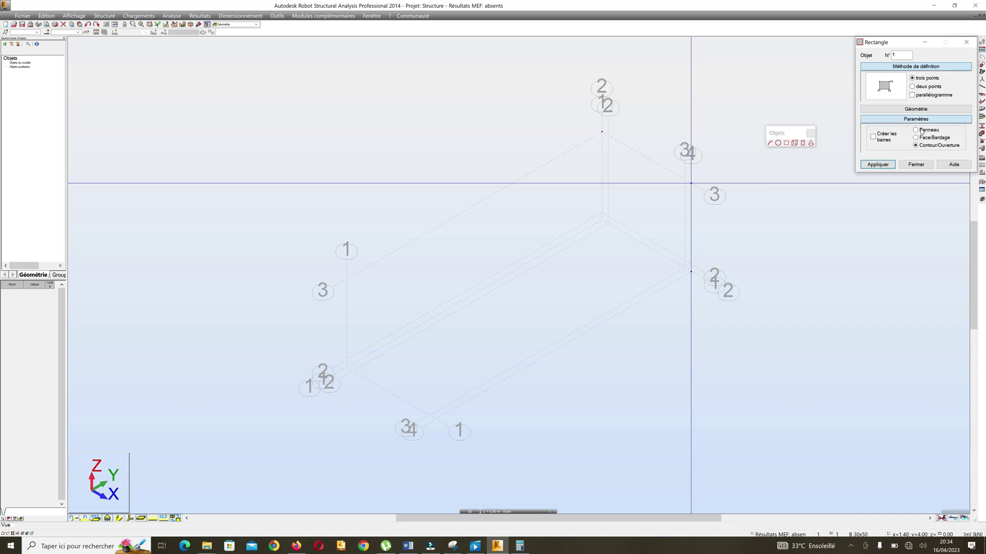
pyautogui.click(916, 130)
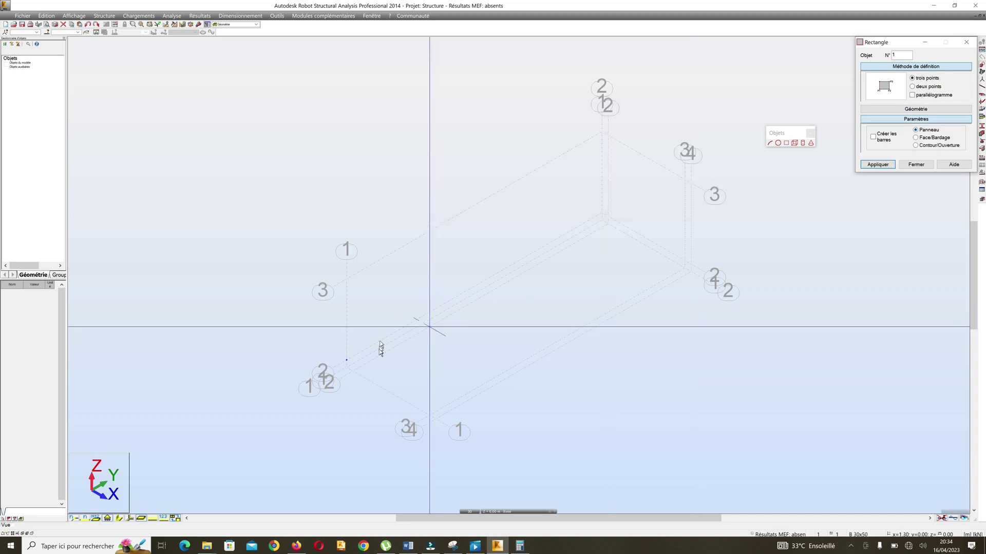
# Step: Draw a vertical rectangular panel on the X = 0.10 m line, from Y = 0 to 4 m and Z = -0.10 to 1.10 m
pyautogui.click(353, 372)
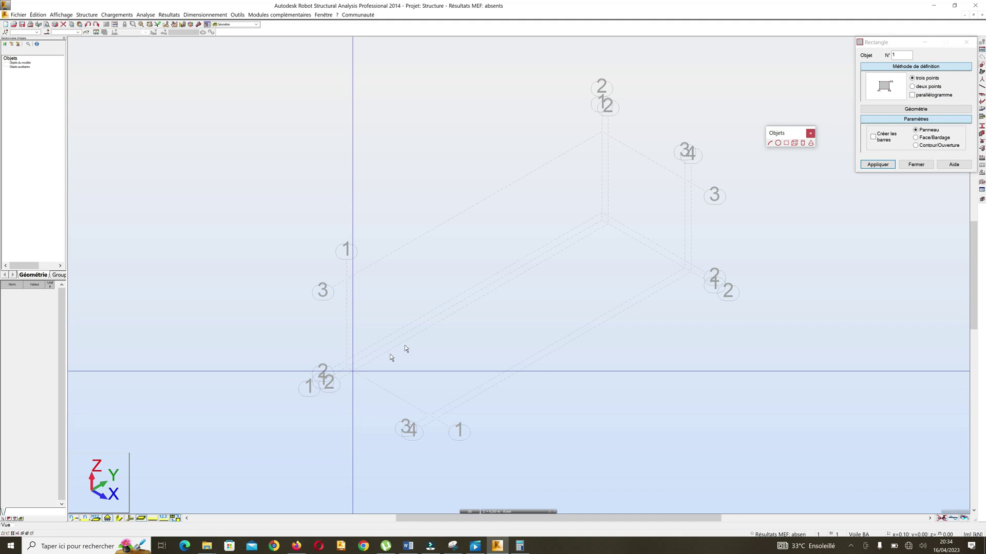
pyautogui.scroll(2, 613, 221)
pyautogui.click(610, 228)
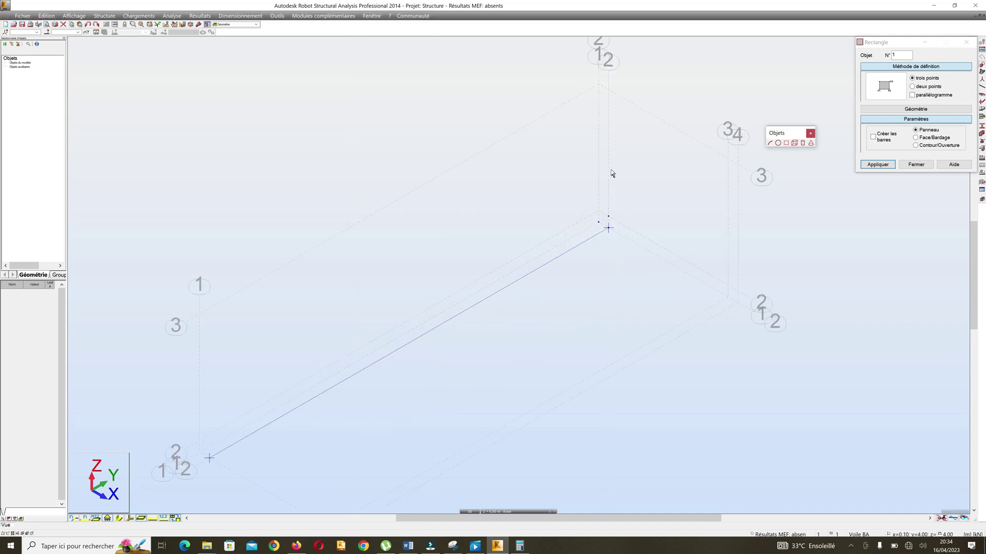
pyautogui.click(609, 90)
pyautogui.scroll(-3, 611, 93)
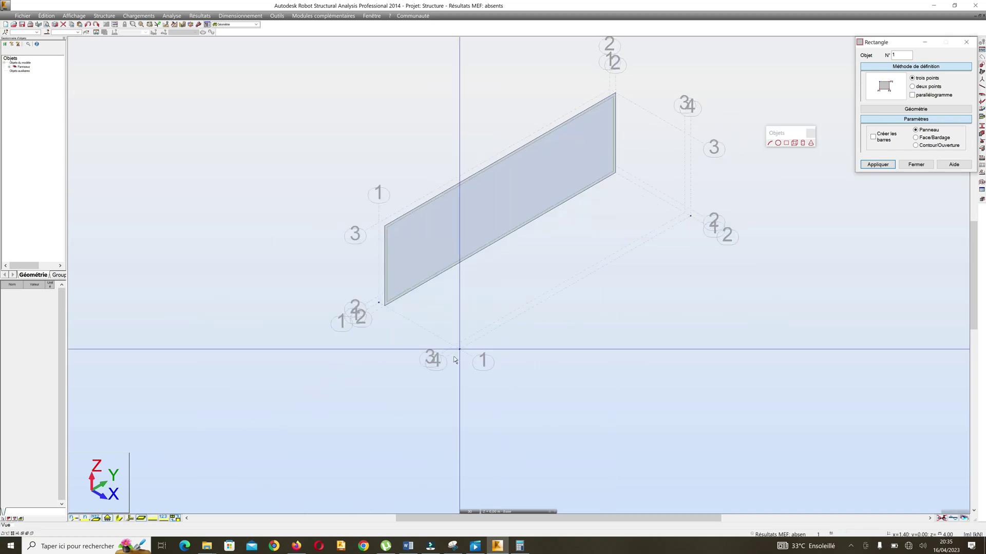
# Step: Draw a second vertical rectangular panel on the X = 1.30 m line, from Y = 0 to 4 m and up to Z = 1.10 m
pyautogui.scroll(3, 450, 346)
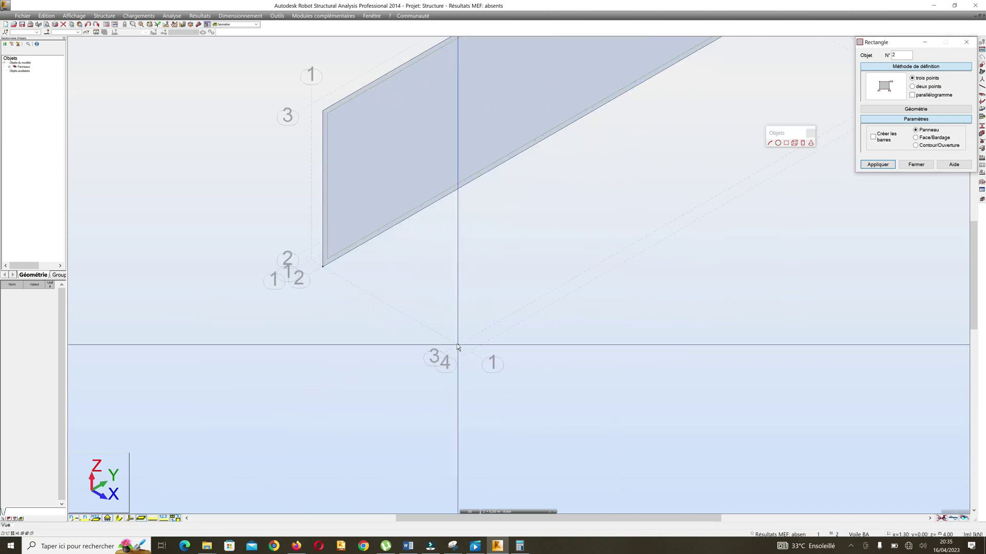
pyautogui.click(458, 347)
pyautogui.scroll(-3, 450, 357)
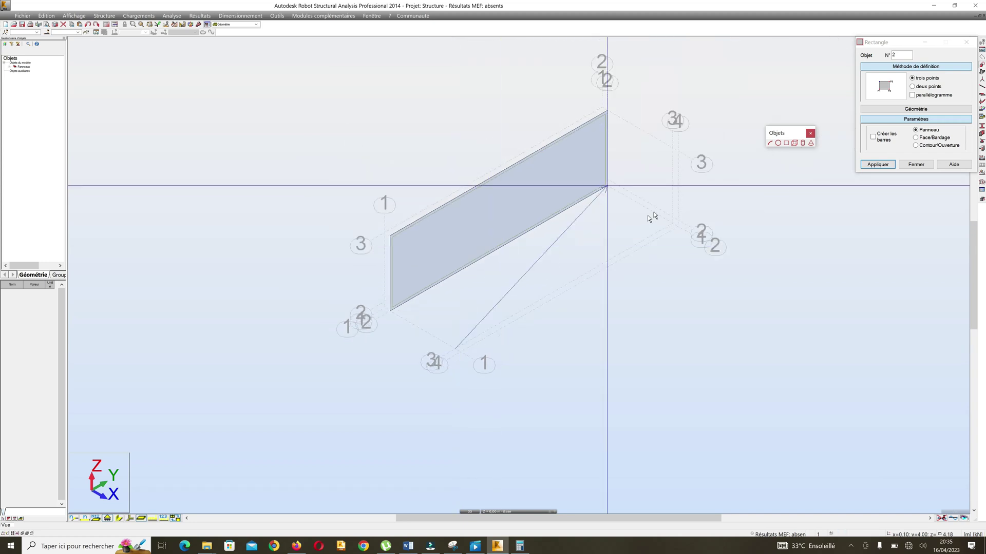
pyautogui.scroll(2, 673, 219)
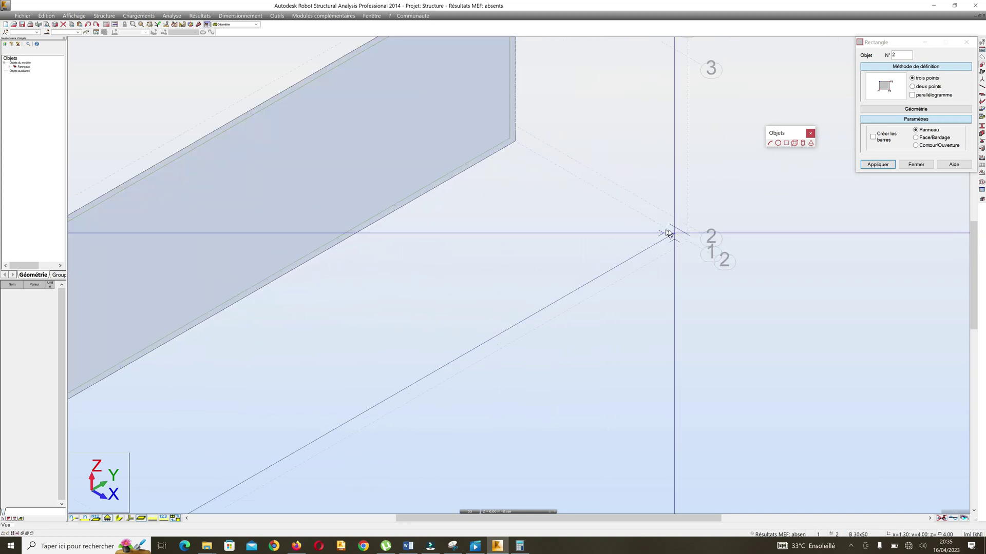
pyautogui.scroll(-4, 671, 239)
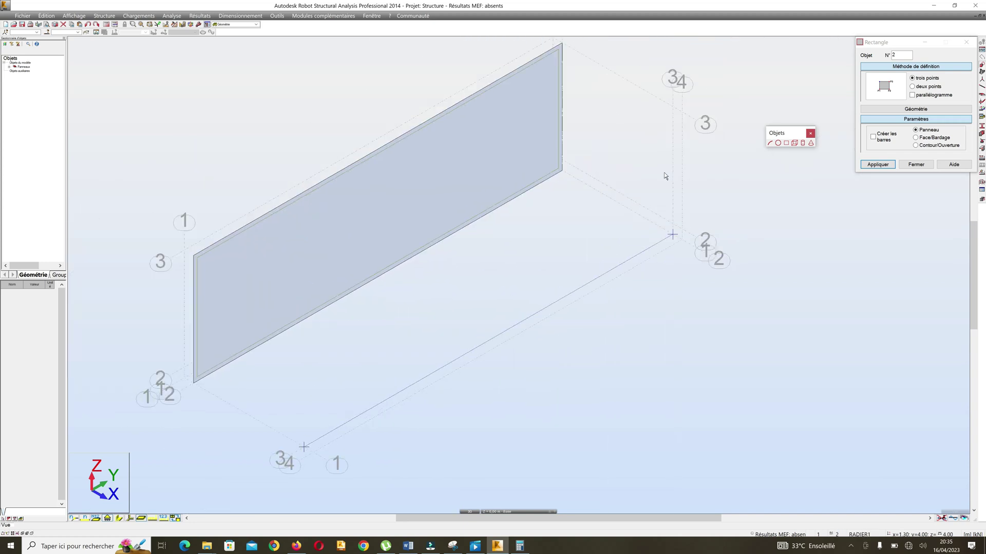
pyautogui.click(671, 235)
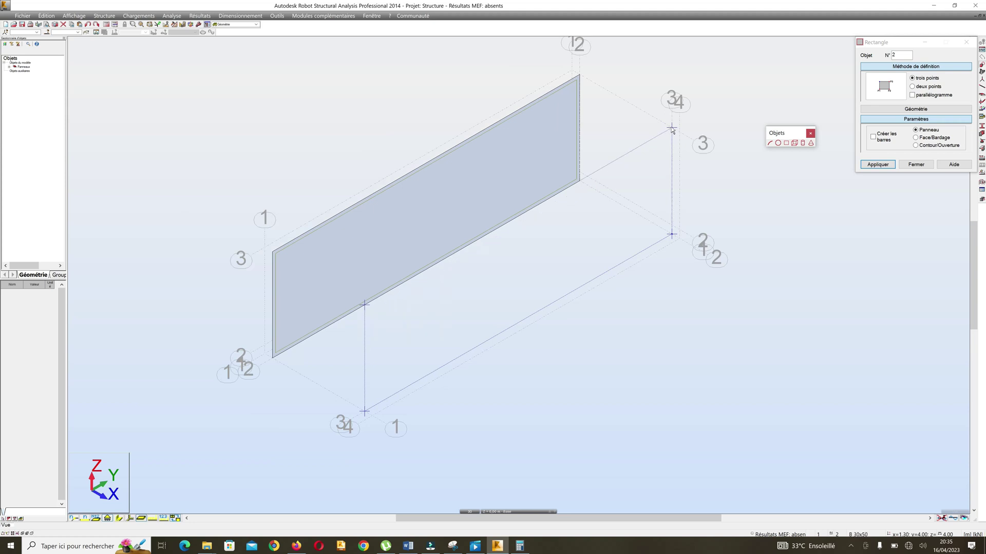
pyautogui.click(671, 128)
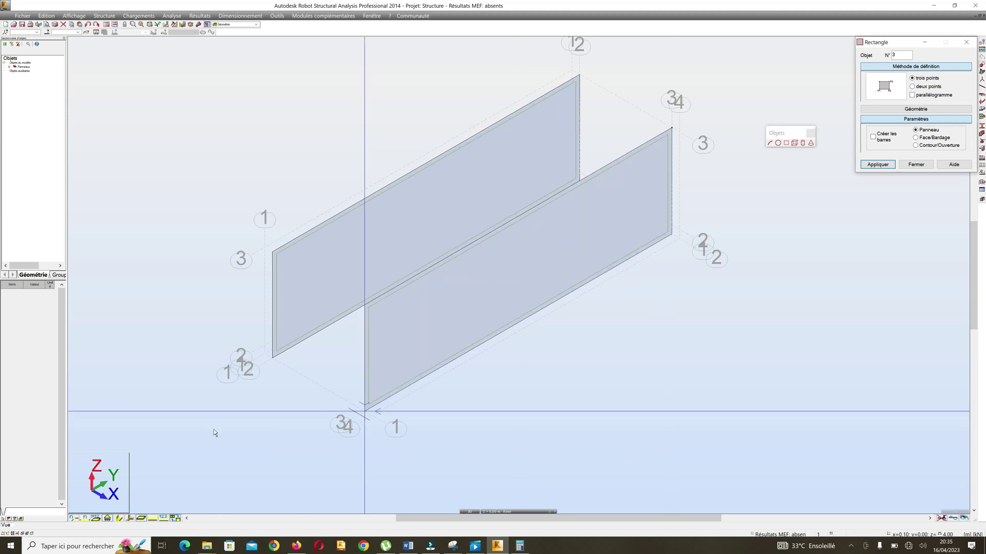
# Step: Draw the horizontal base panel at Z = 0, from X = 0 to 1.40 m and Y = 0 to 4 m, and end the rectangle command
pyautogui.scroll(4, 258, 363)
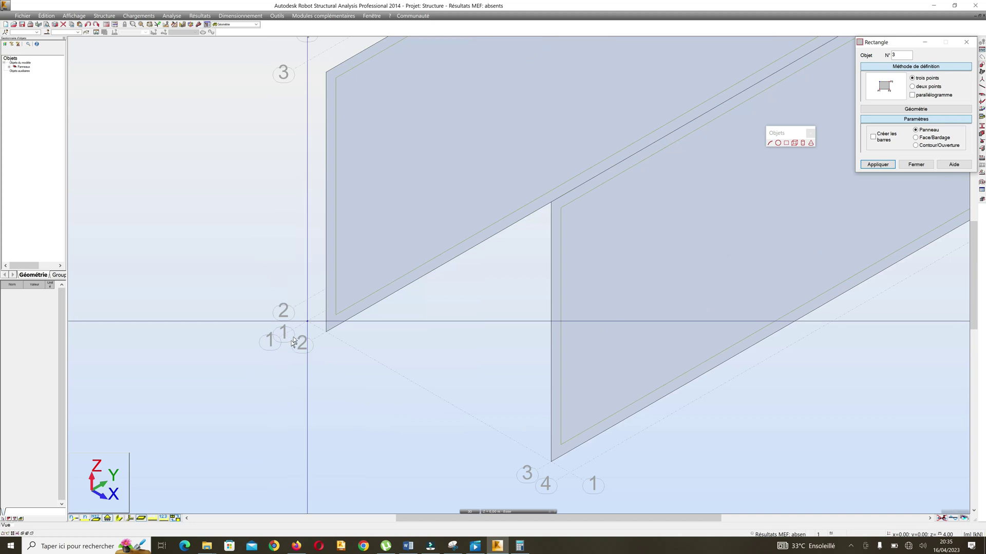
pyautogui.click(307, 300)
pyautogui.scroll(-1, 438, 353)
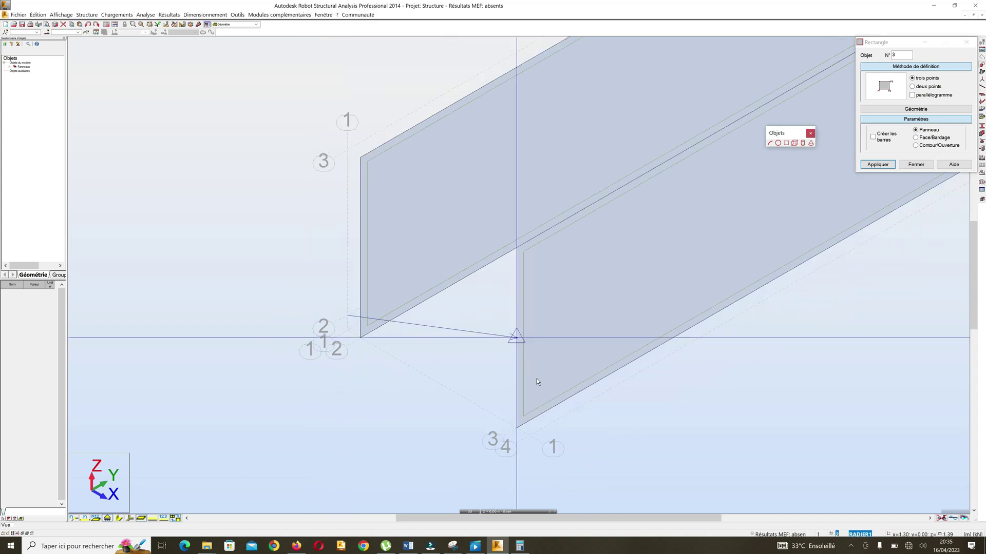
pyautogui.click(532, 422)
pyautogui.scroll(-2, 532, 422)
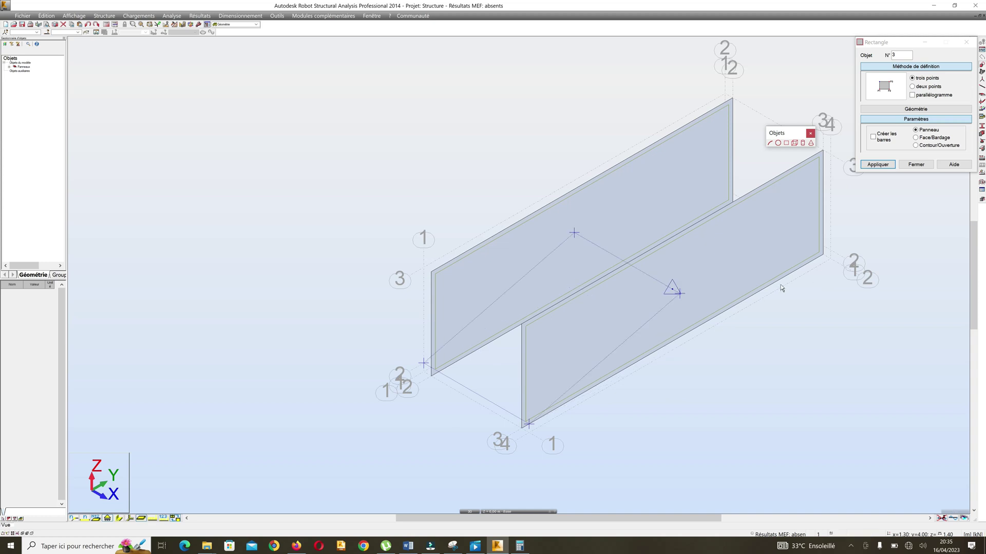
pyautogui.scroll(3, 821, 254)
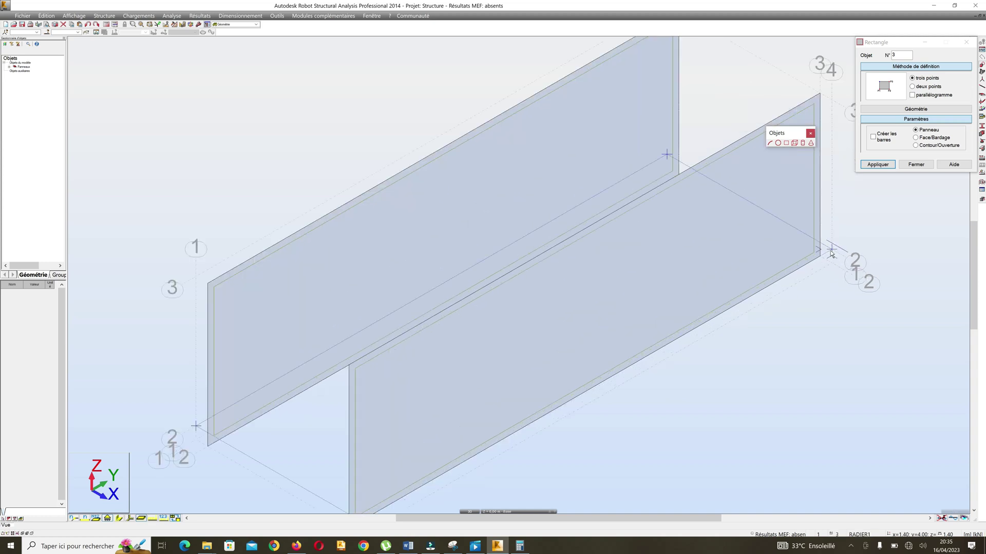
pyautogui.click(833, 251)
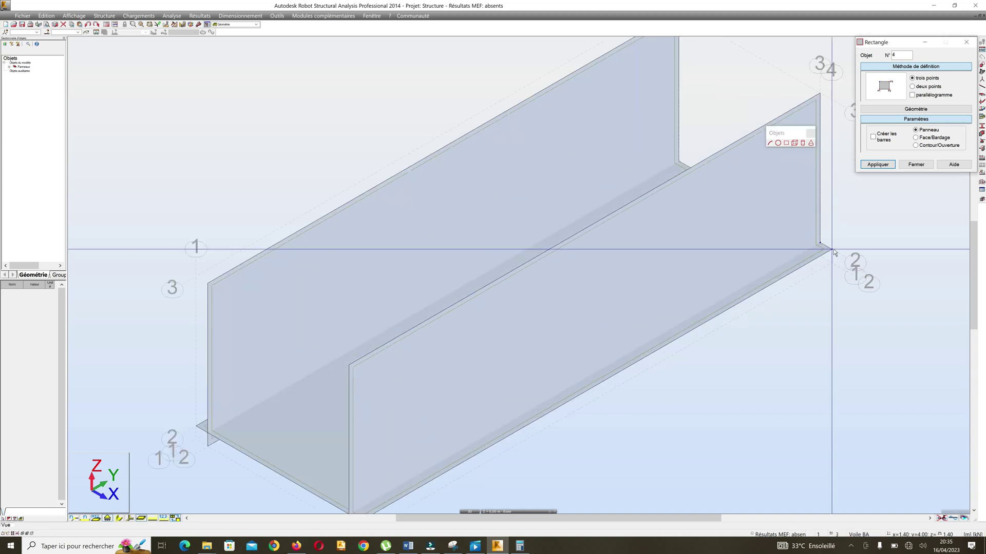
pyautogui.scroll(-3, 451, 368)
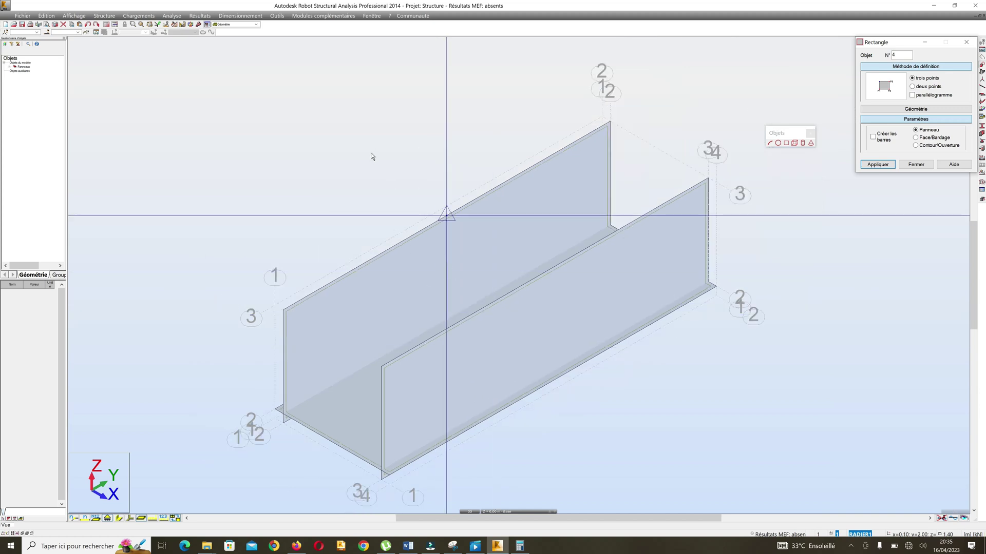
pyautogui.scroll(-2, 370, 152)
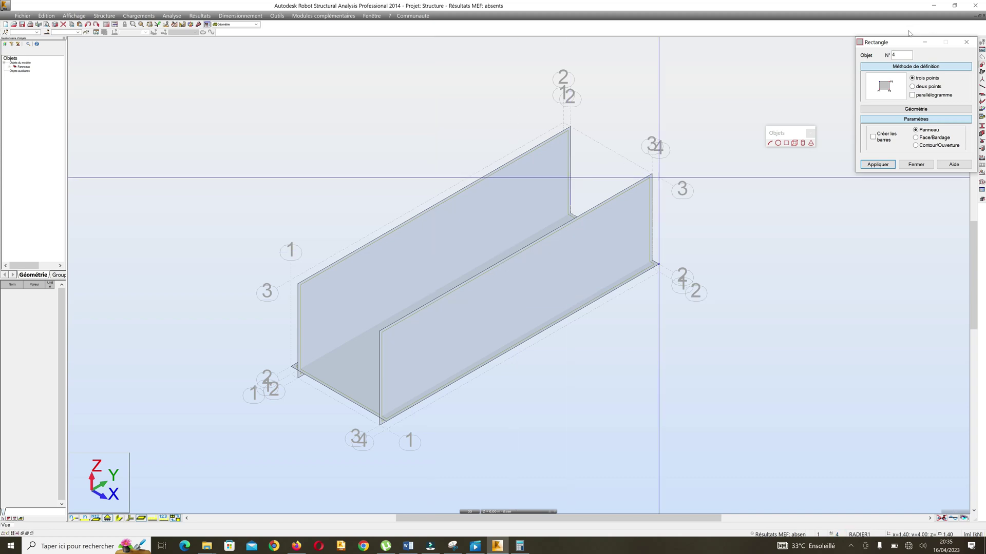
pyautogui.click(963, 43)
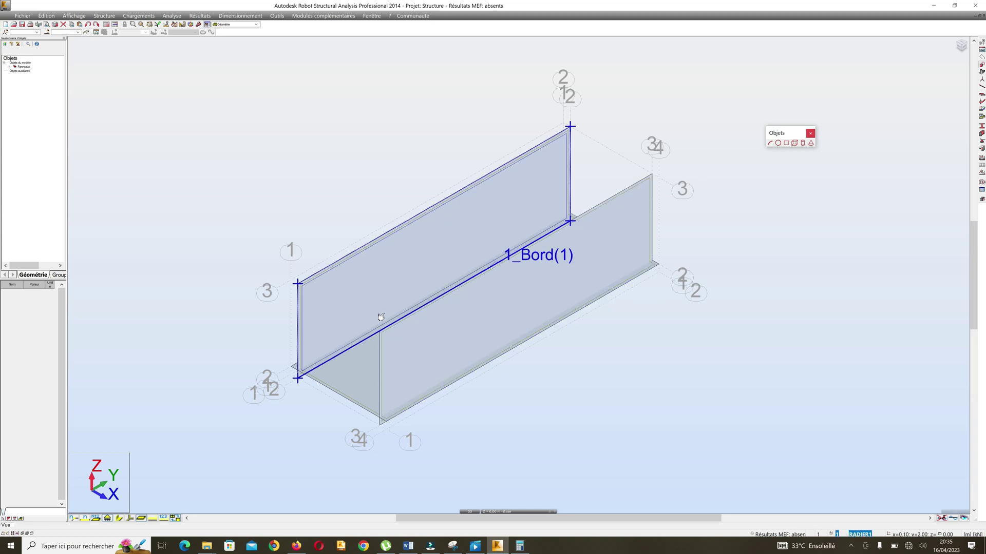
pyautogui.scroll(2, 411, 290)
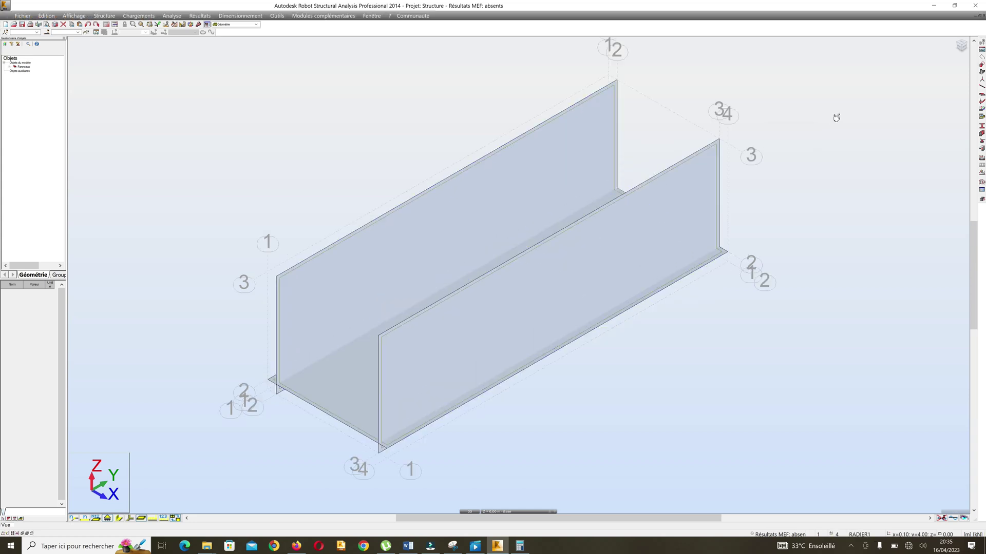
# Step: Add a new uniform panel thickness named Piédroit 16_04, 20 cm in BETON25, with soil elasticity turned off
pyautogui.click(982, 102)
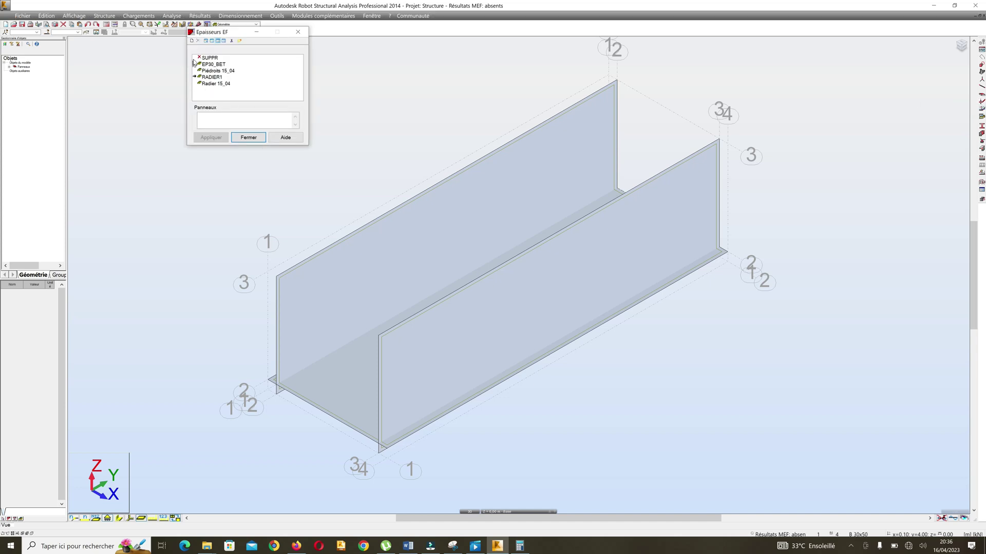
pyautogui.click(192, 41)
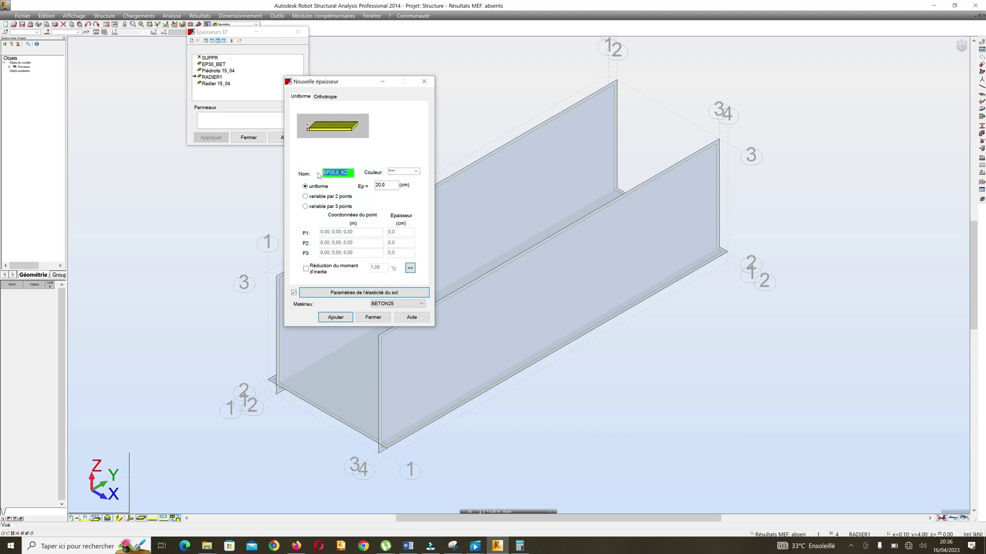
pyautogui.write('R')
pyautogui.press('BackSpace')
pyautogui.write('Piédroit 16_04')
pyautogui.click(385, 186)
pyautogui.click(294, 292)
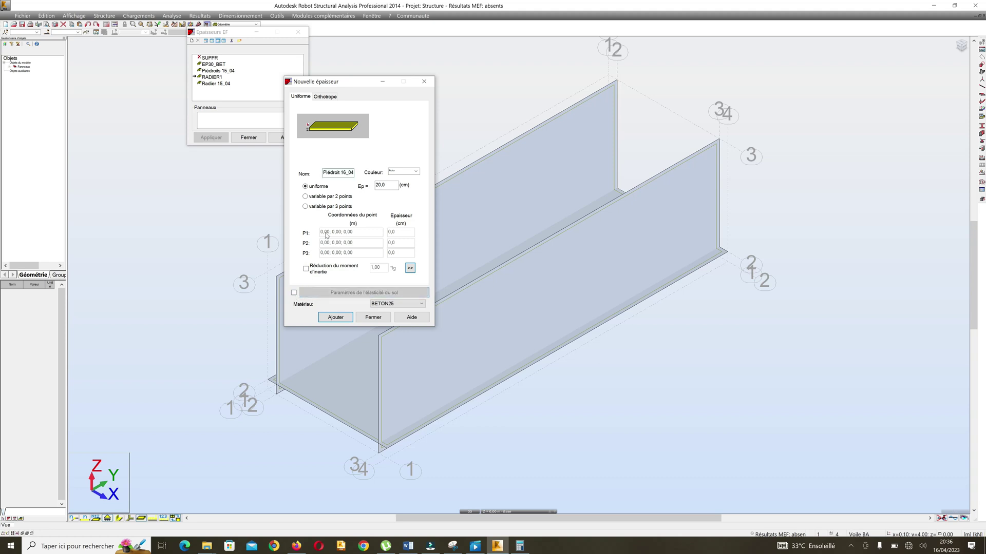
pyautogui.click(336, 317)
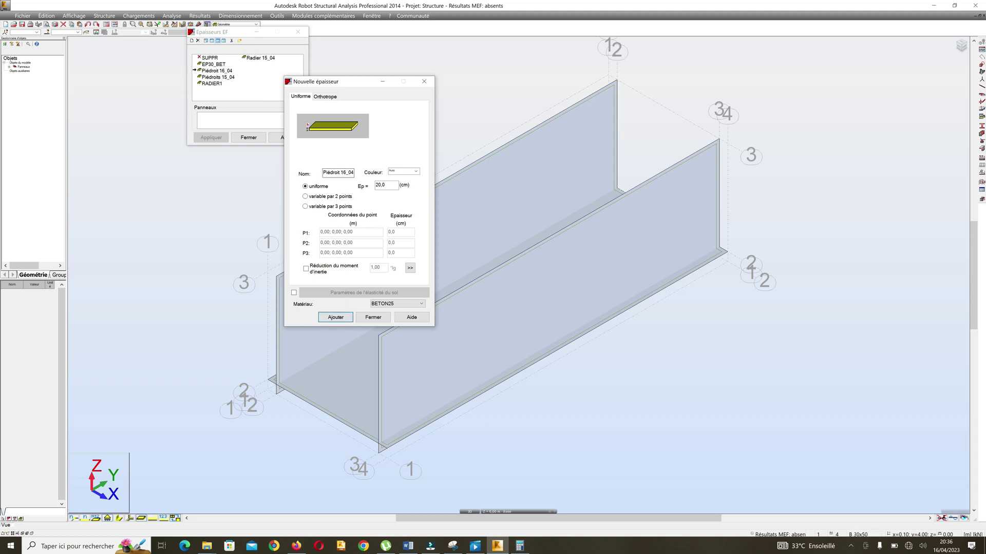
# Step: Name a further 20 cm thickness Radier 16_04 and enable its soil elasticity parameters
pyautogui.doubleClick(339, 173)
pyautogui.press('Delete')
pyautogui.press('Delete')
pyautogui.press('Delete')
pyautogui.press('Delete')
pyautogui.press('Delete')
pyautogui.press('Delete')
pyautogui.press('Delete')
pyautogui.press('Delete')
pyautogui.press('Delete')
pyautogui.write('Radier')
pyautogui.click(294, 293)
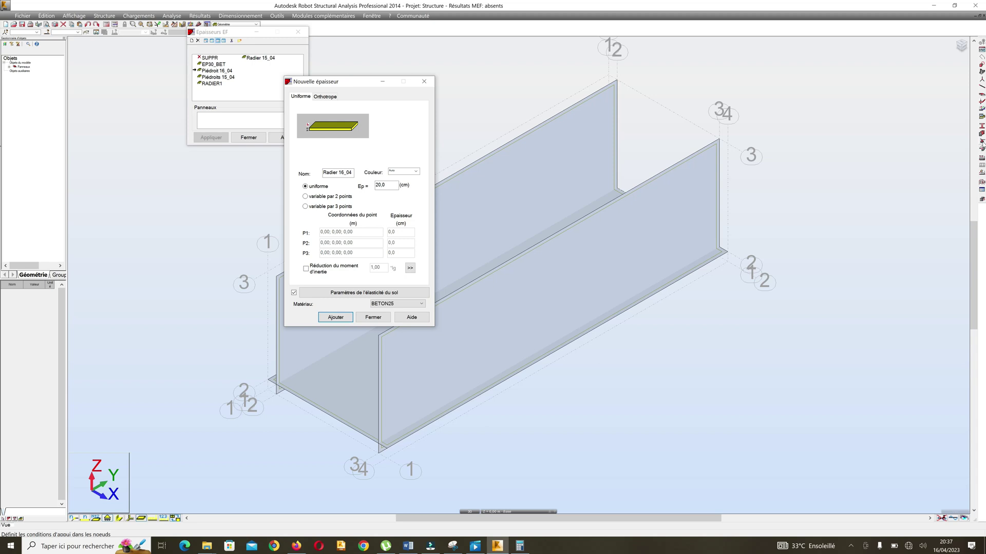
pyautogui.click(981, 146)
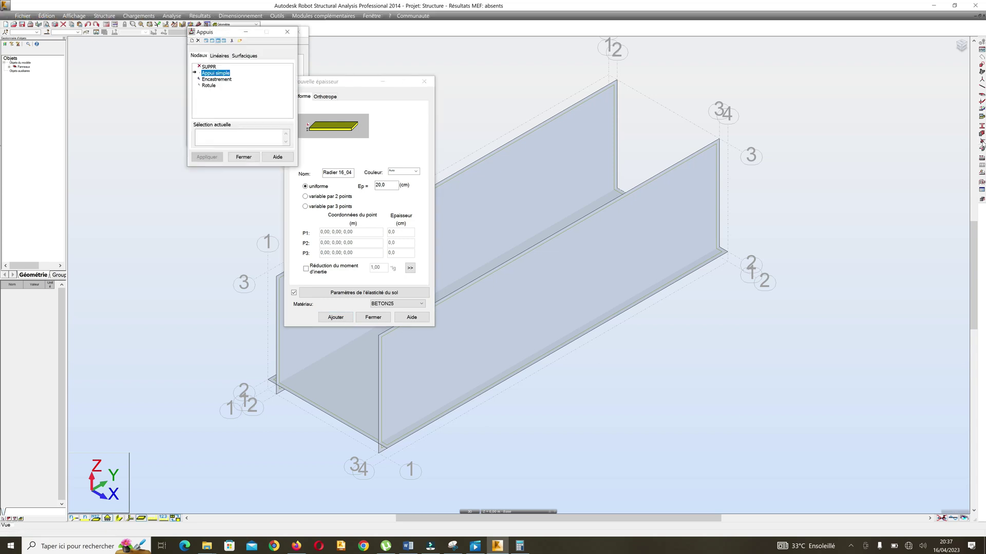
pyautogui.click(250, 56)
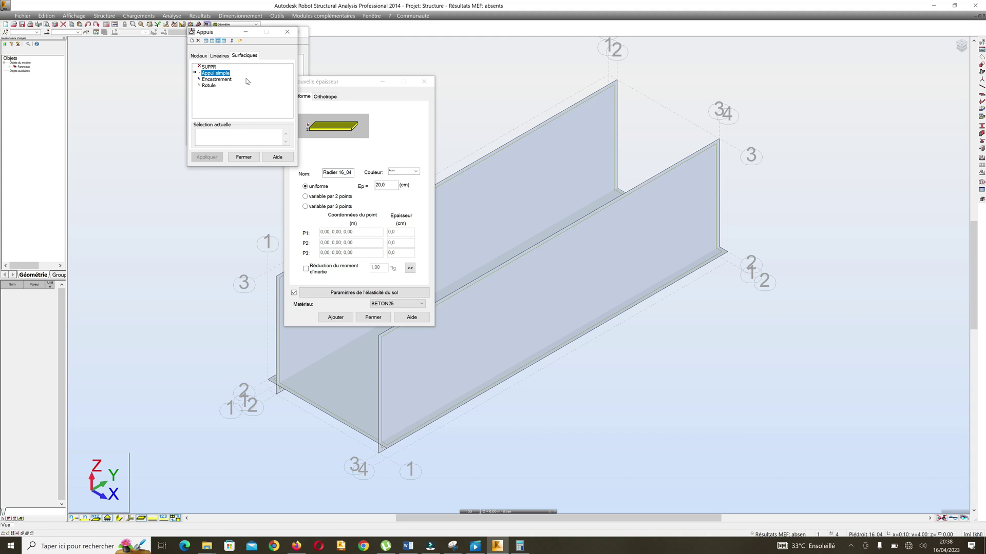
pyautogui.click(287, 31)
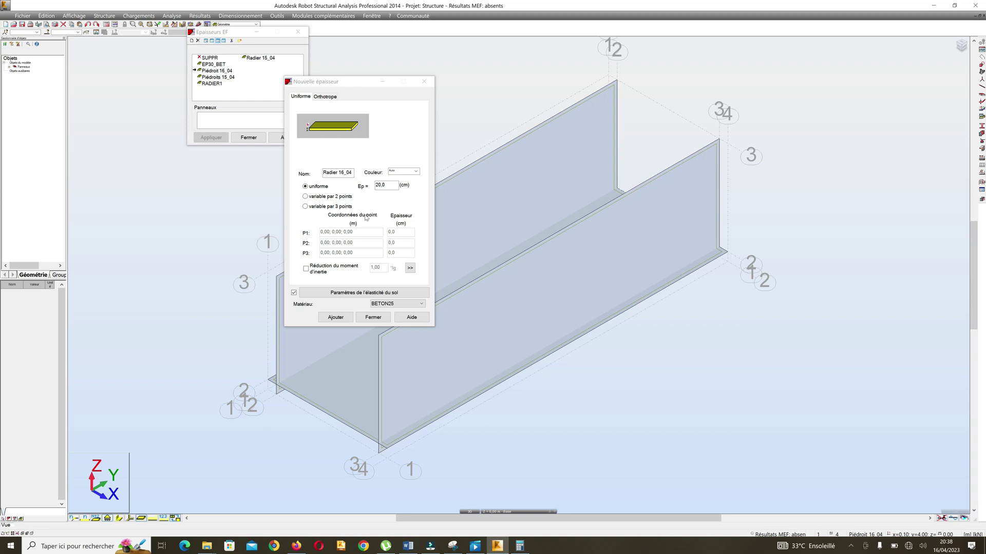
# Step: Open the soil elasticity coefficient calculation for Radier 16_04 and choose Sables et graves compacts as the first soil layer
pyautogui.click(343, 296)
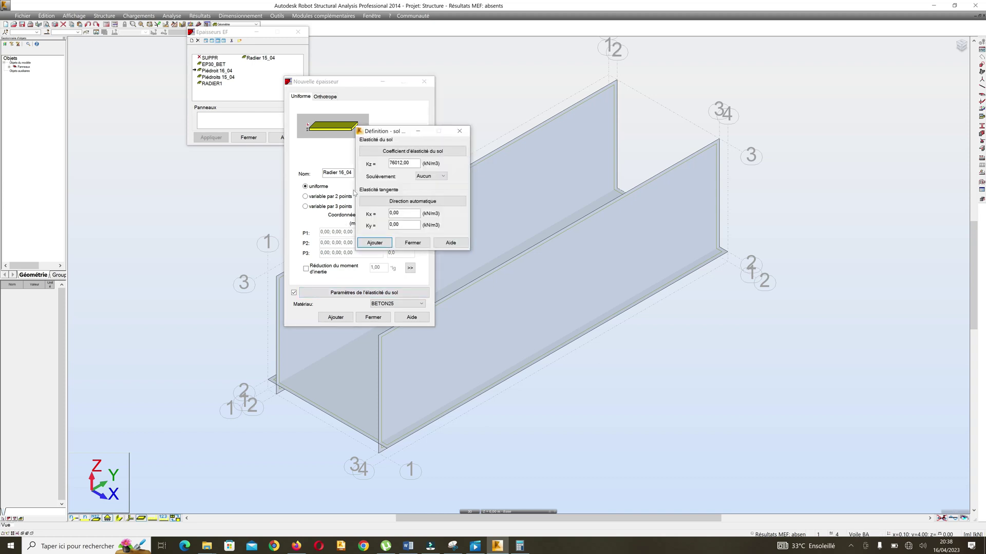
pyautogui.doubleClick(400, 164)
pyautogui.press('BackSpace')
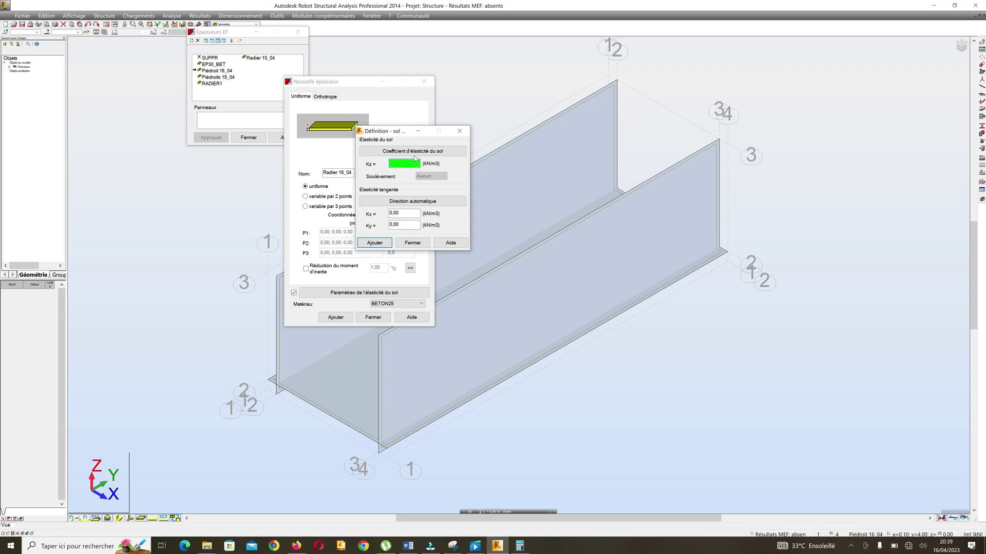
pyautogui.click(413, 152)
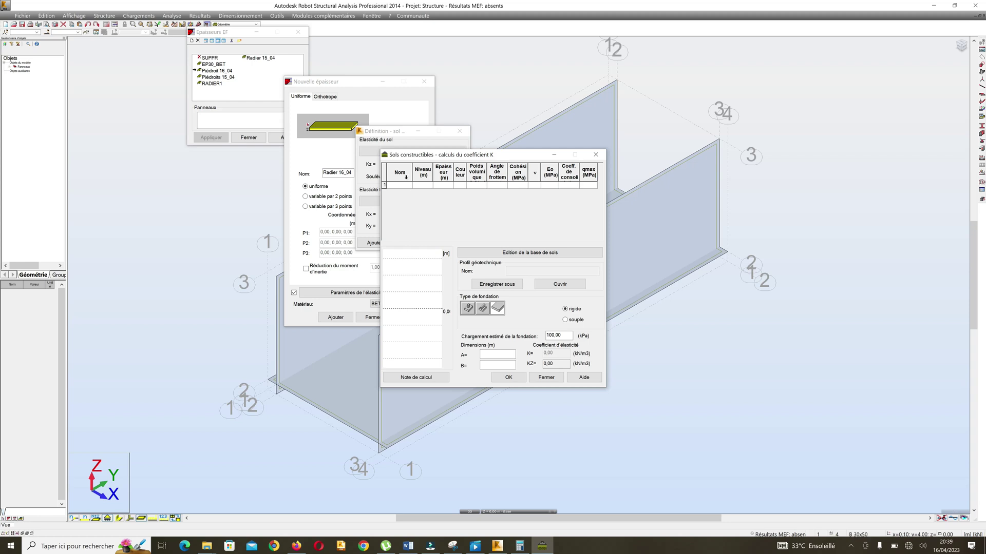
pyautogui.moveTo(411, 167); pyautogui.dragTo(450, 168)
pyautogui.click(421, 185)
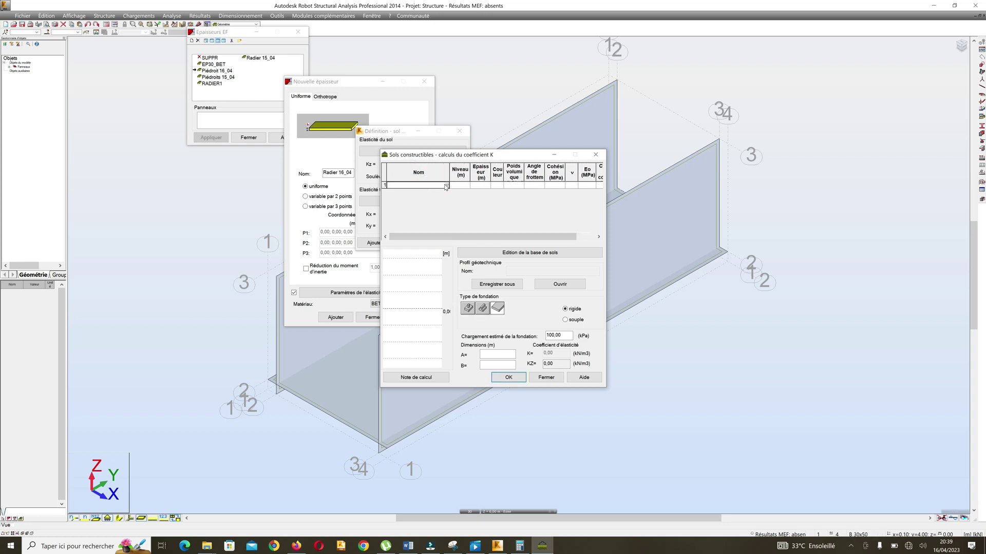
pyautogui.click(446, 185)
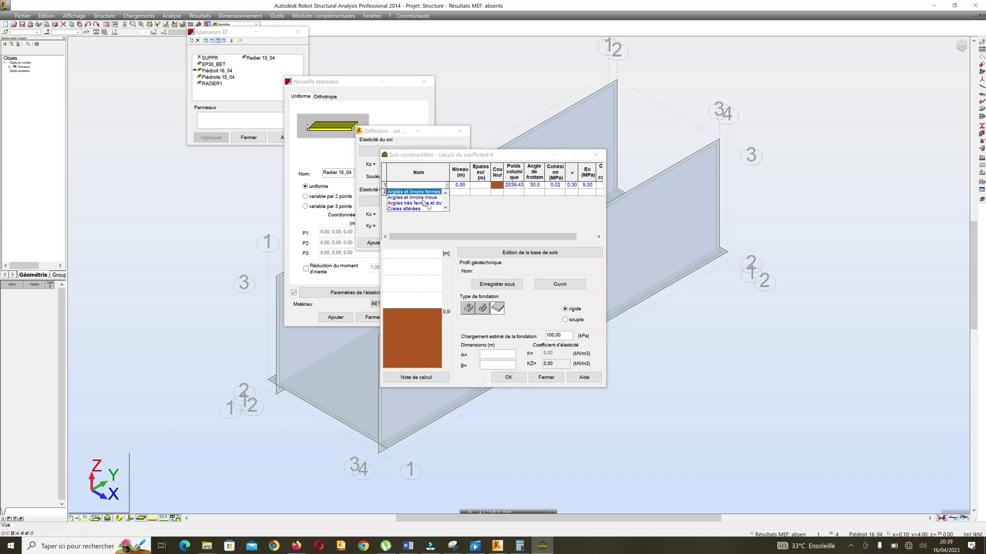
pyautogui.scroll(-5, 421, 203)
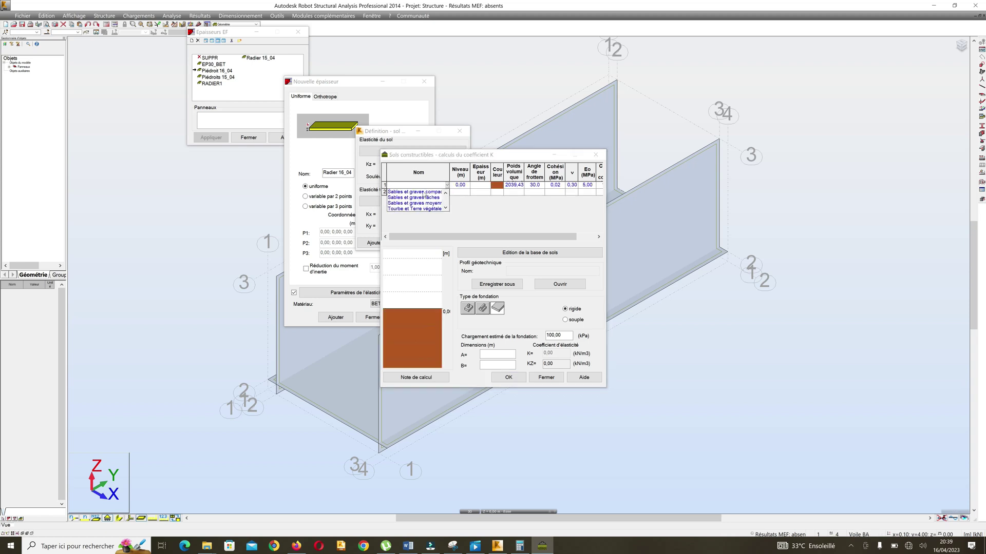
pyautogui.click(423, 192)
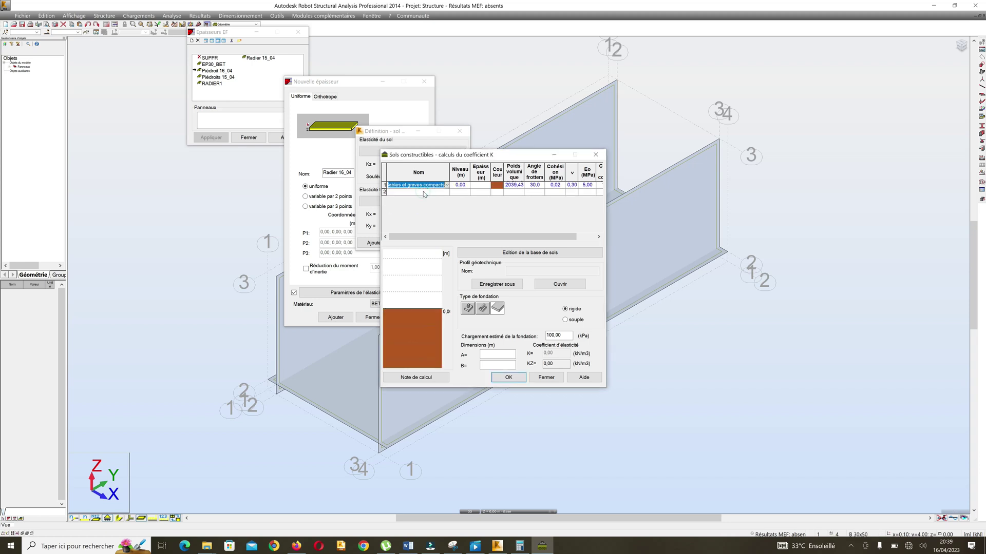
pyautogui.click(459, 185)
# Step: Set the soil layer's unit weight to 1800 and its friction angle to 30
pyautogui.click(515, 185)
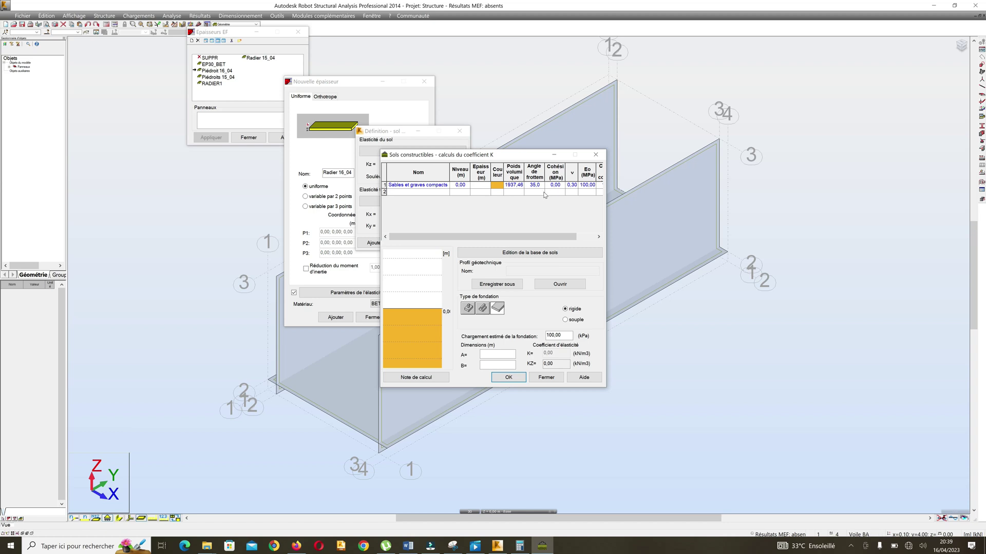
pyautogui.press('BackSpace')
pyautogui.press('BackSpace')
pyautogui.press('BackSpace')
pyautogui.press('BackSpace')
pyautogui.write('800')
pyautogui.click(539, 188)
pyautogui.click(539, 188)
pyautogui.press('BackSpace')
pyautogui.write('0')
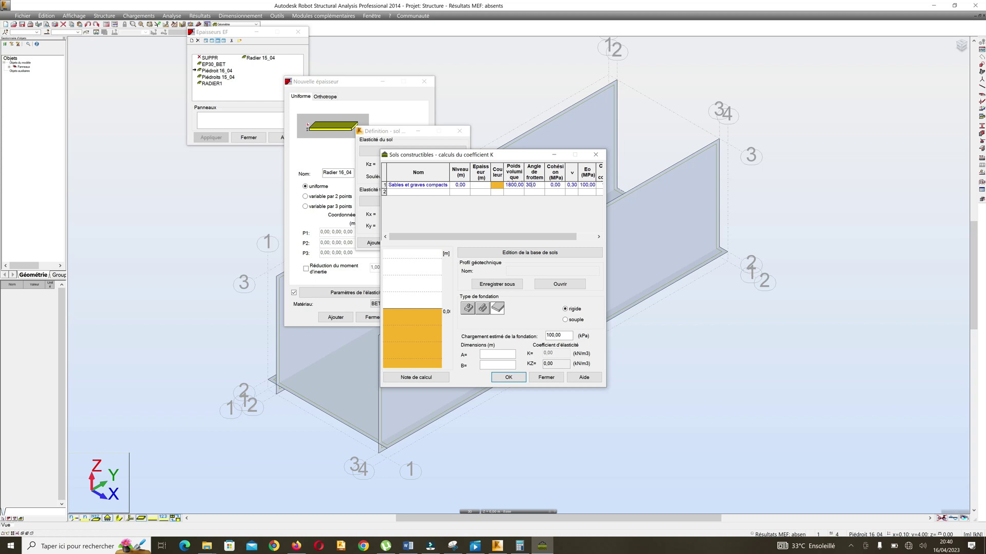
# Step: Set a flexible (souple) raft foundation with dimensions A = 1.4 m and B = 4 m, and close the coefficient calculation
pyautogui.click(498, 309)
pyautogui.click(496, 355)
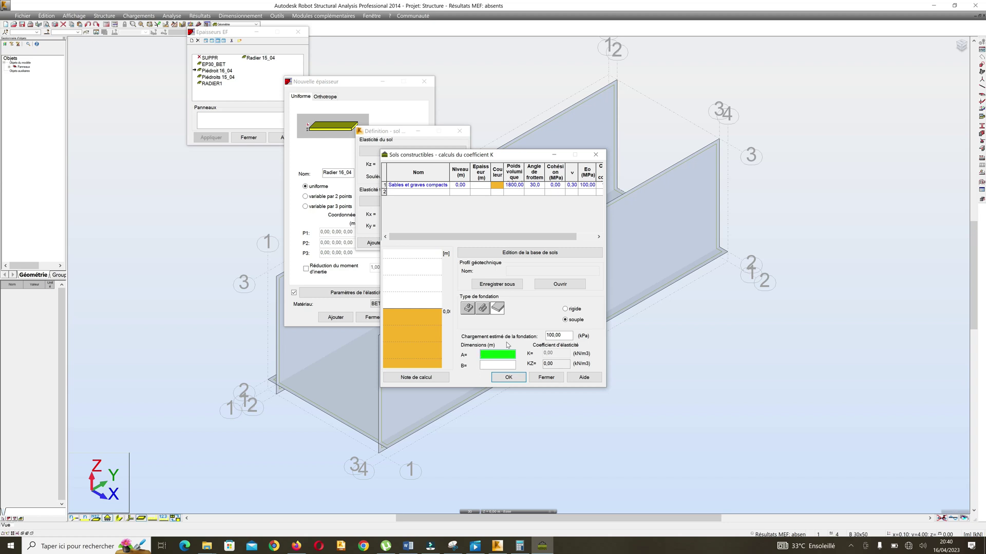
pyautogui.write('1,4')
pyautogui.press('Tab')
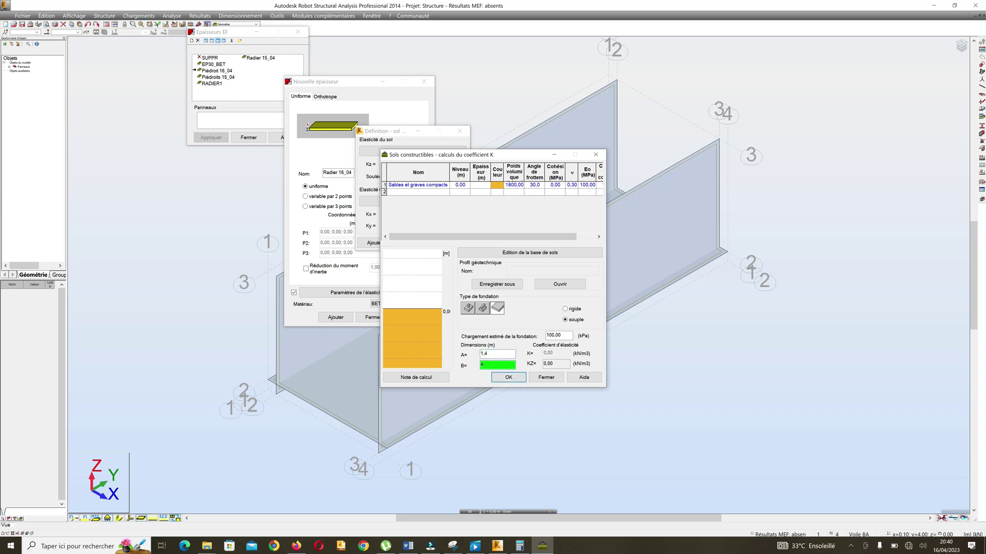
pyautogui.press('Tab')
pyautogui.click(552, 377)
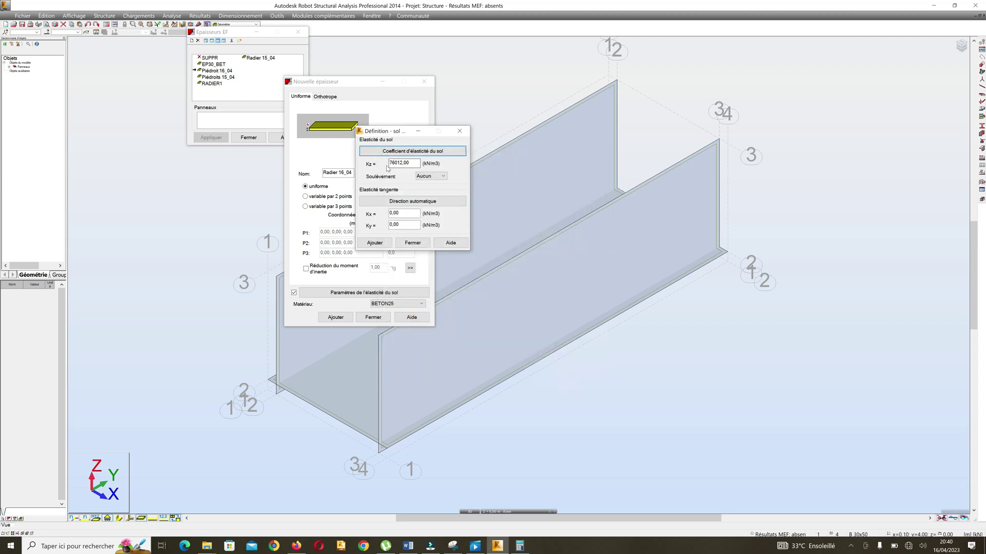
# Step: Accept the soil elasticity parameters, keep BETON25 as the material, and add the Radier 16_04 thickness to the list
pyautogui.click(380, 243)
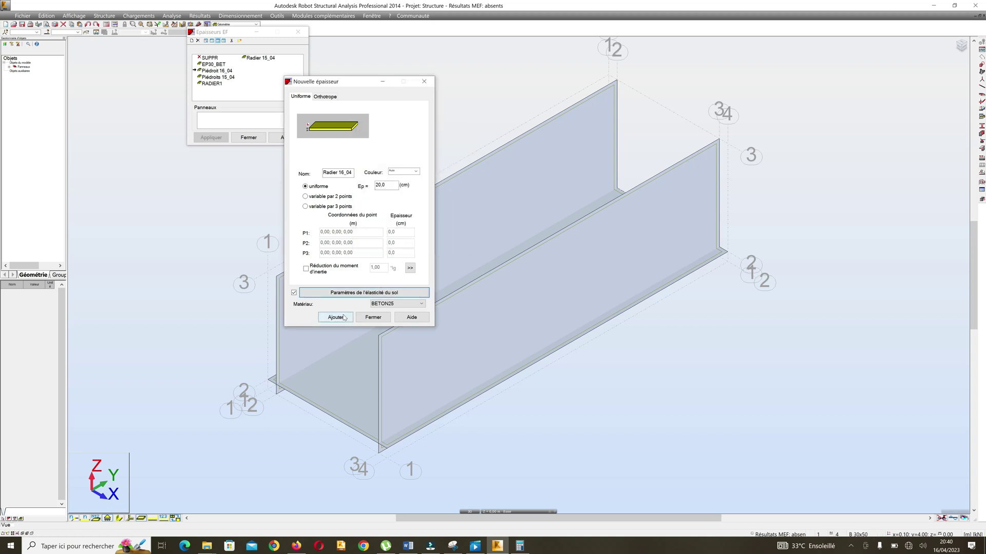
pyautogui.click(378, 305)
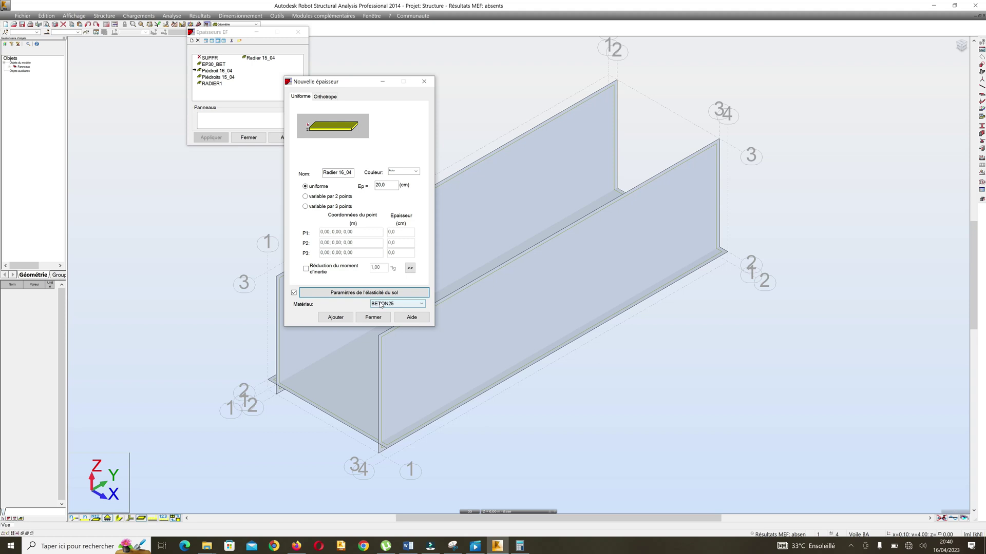
pyautogui.click(382, 304)
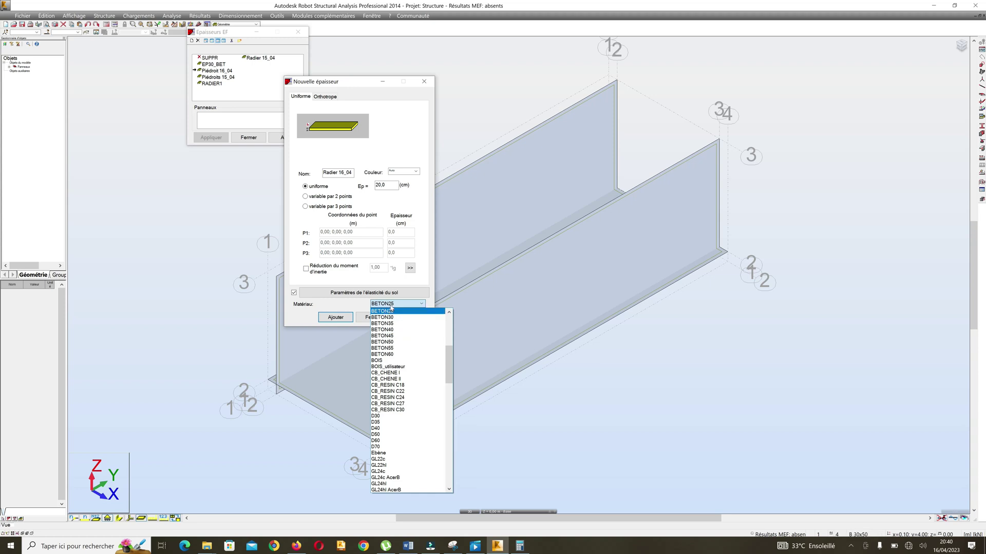
pyautogui.click(391, 307)
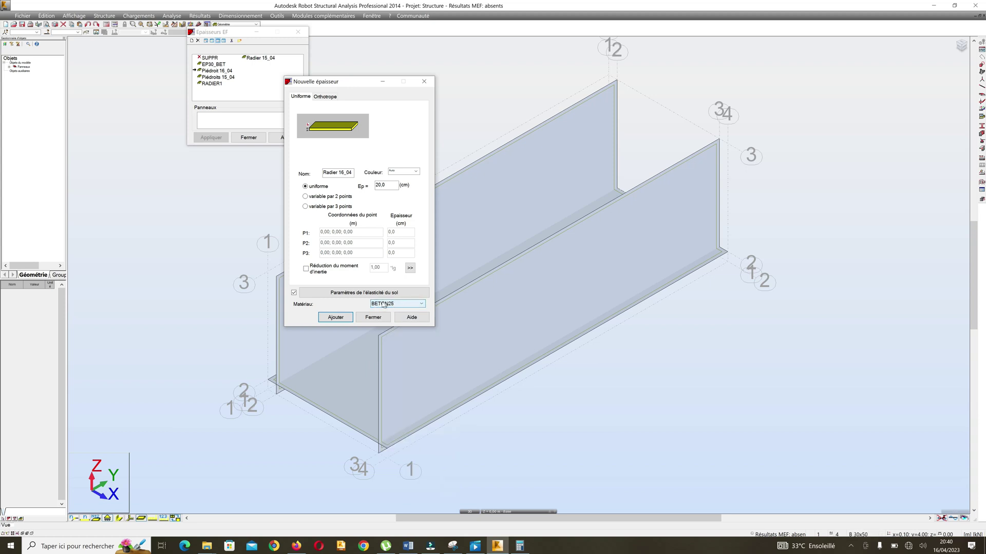
pyautogui.click(336, 319)
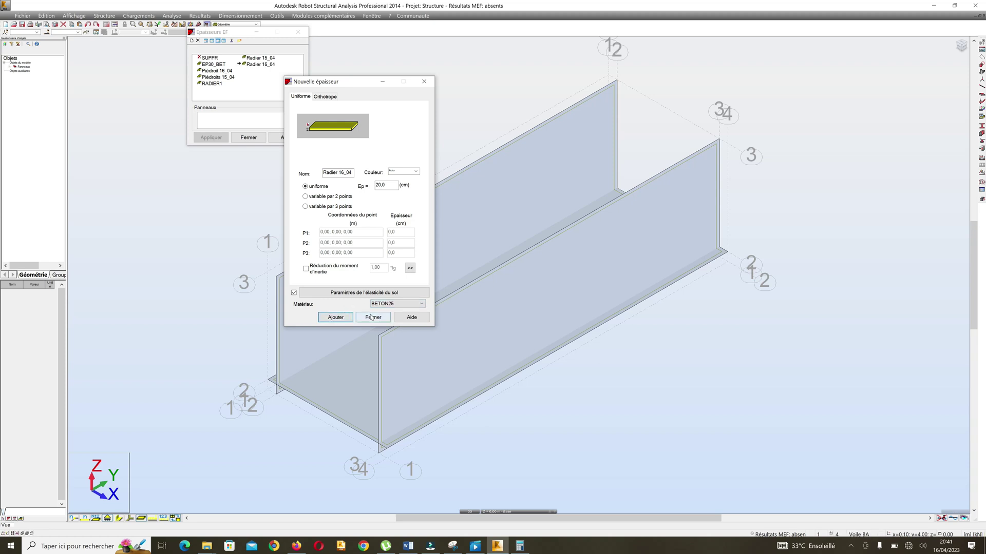
pyautogui.click(372, 318)
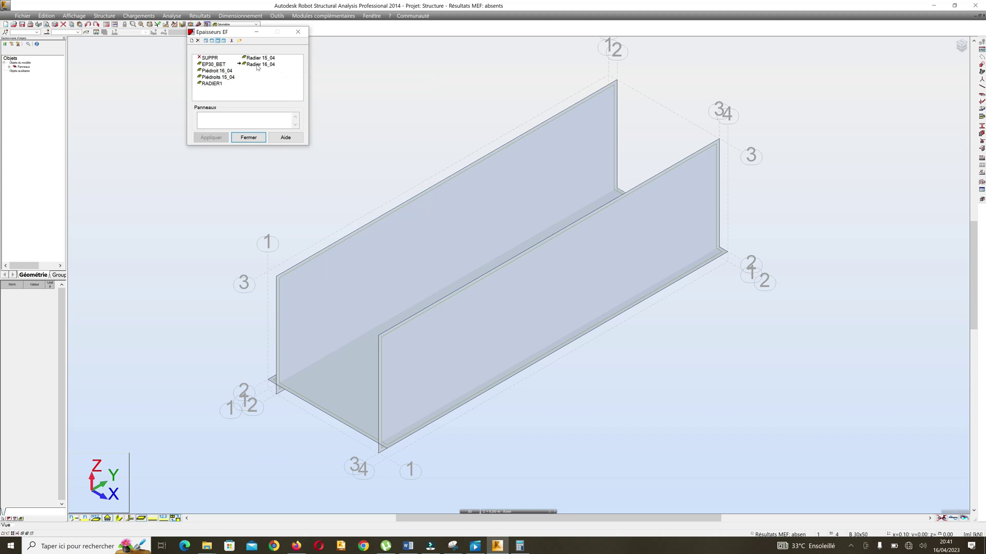
# Step: Assign the Radier 16_04 thickness to the horizontal base panel between the two walls
pyautogui.click(238, 119)
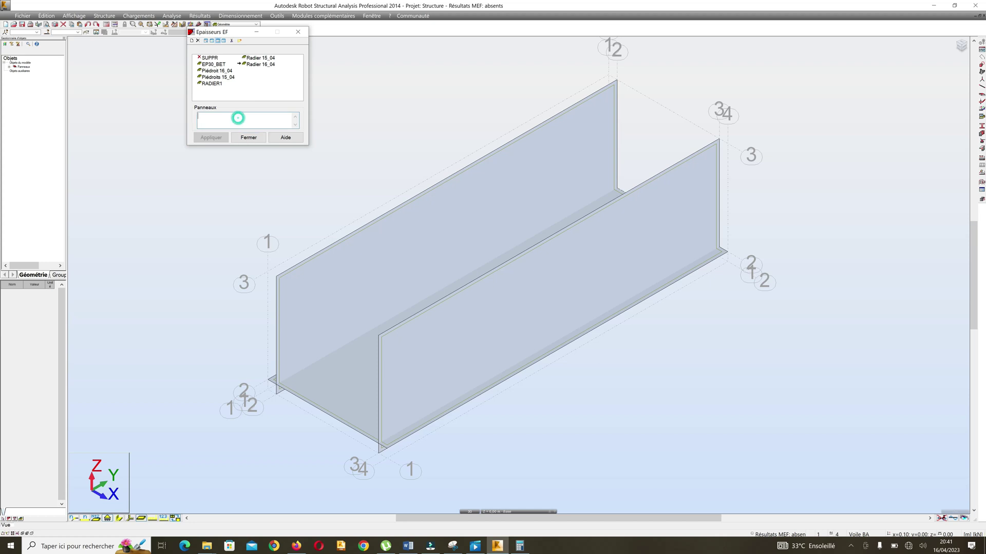
pyautogui.click(346, 395)
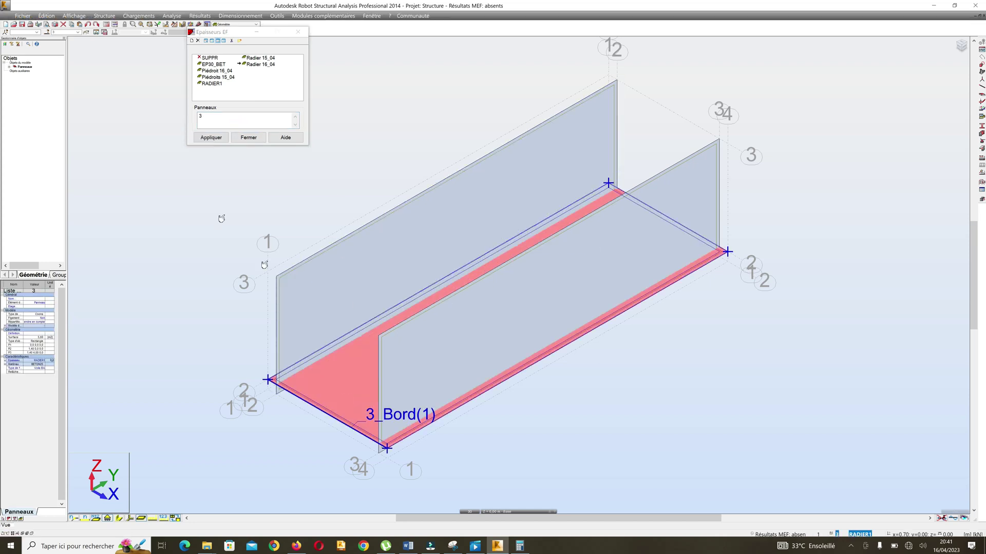
pyautogui.click(209, 137)
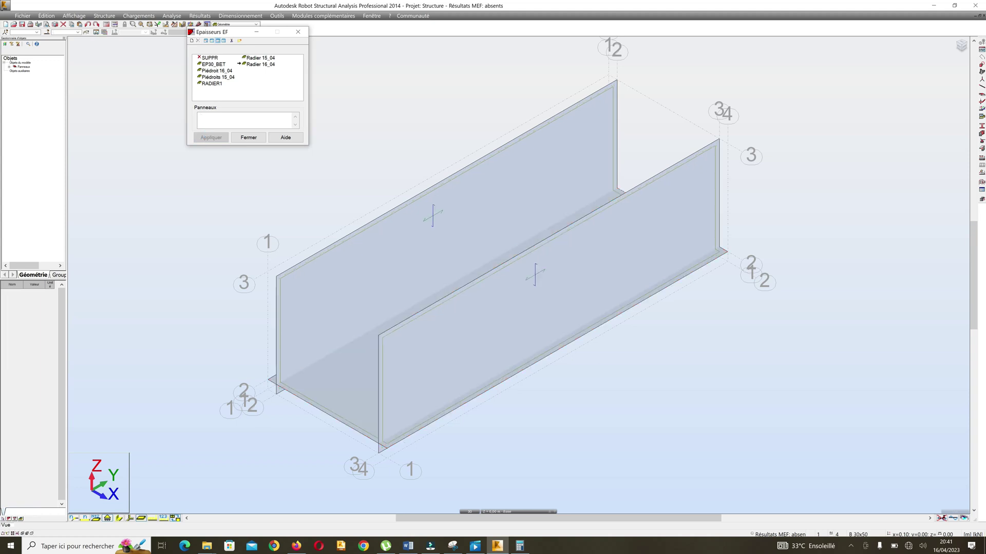
# Step: Assign the Piédroit 16_04 thickness to both vertical wall panels and close the thickness dialog
pyautogui.click(211, 77)
pyautogui.click(224, 120)
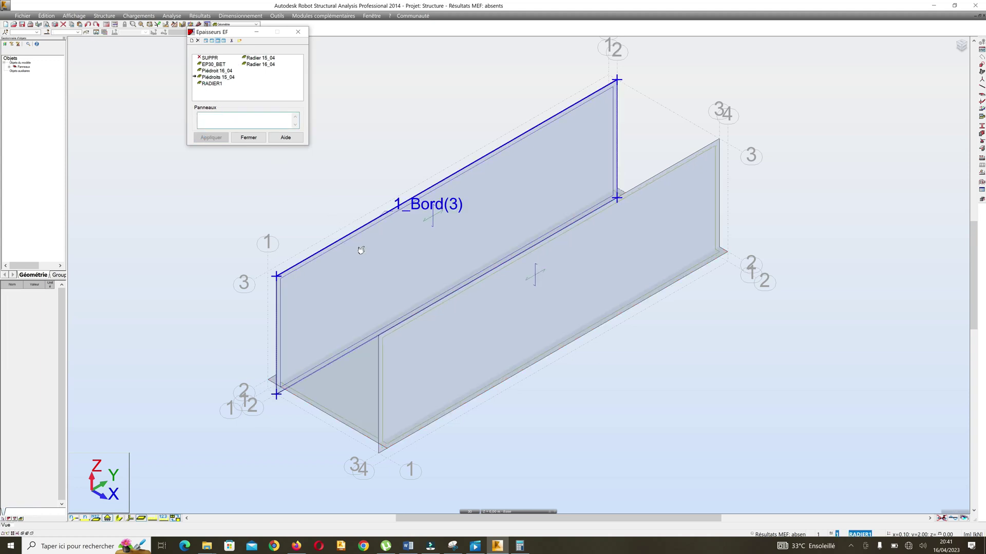
pyautogui.click(211, 70)
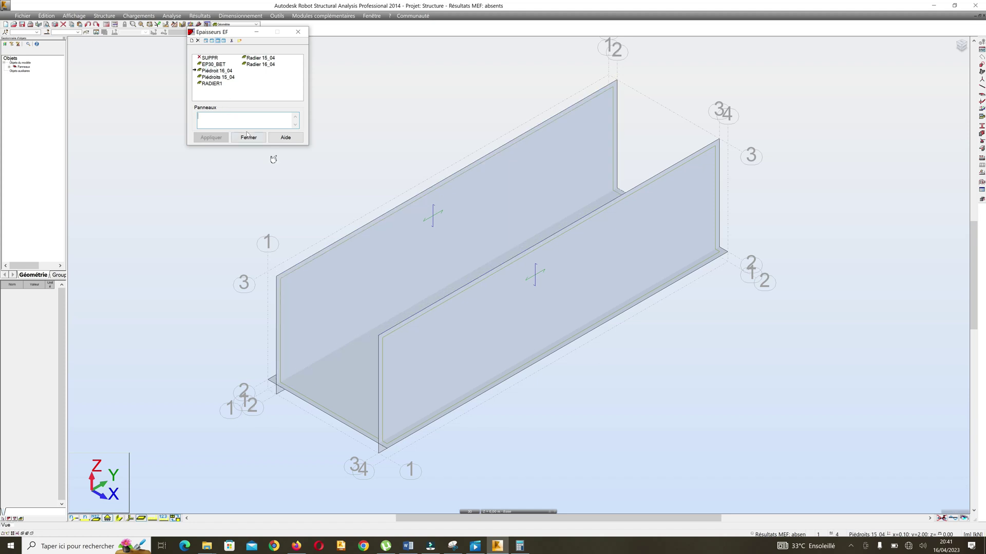
pyautogui.click(353, 248)
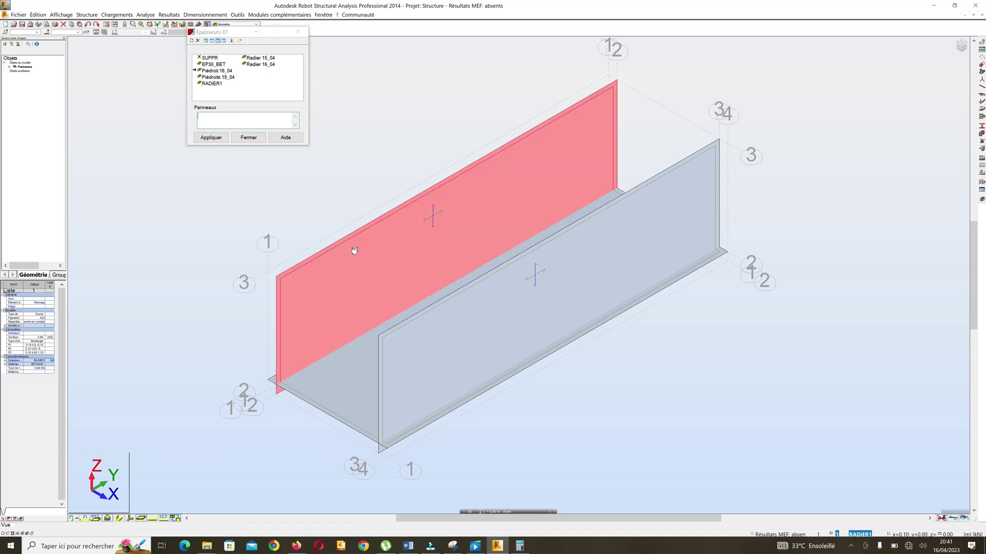
pyautogui.click(205, 137)
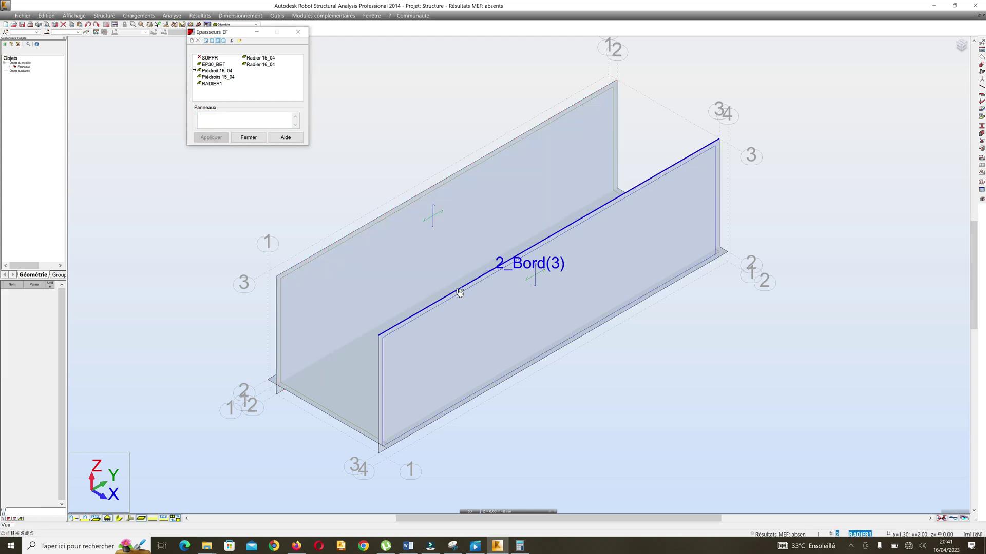
pyautogui.click(470, 307)
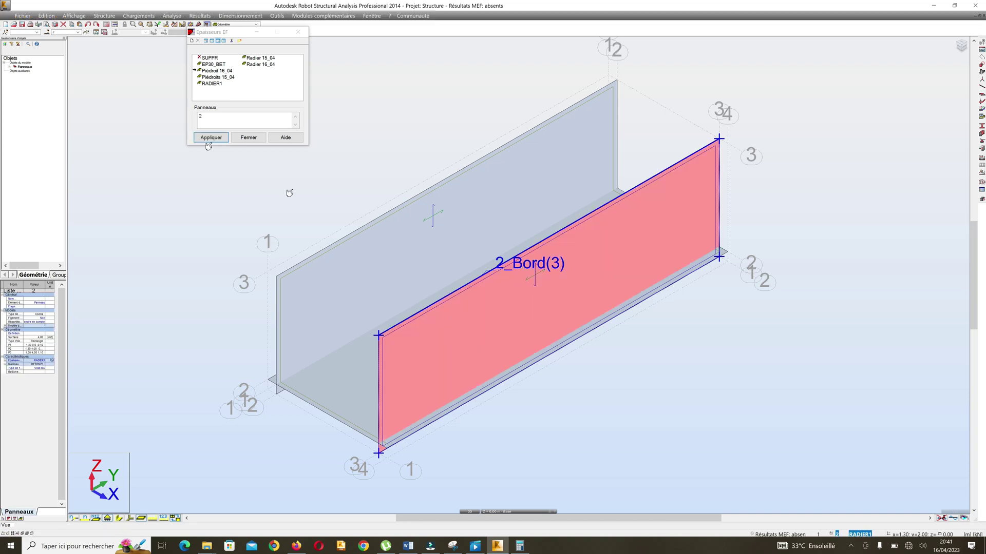
pyautogui.click(200, 138)
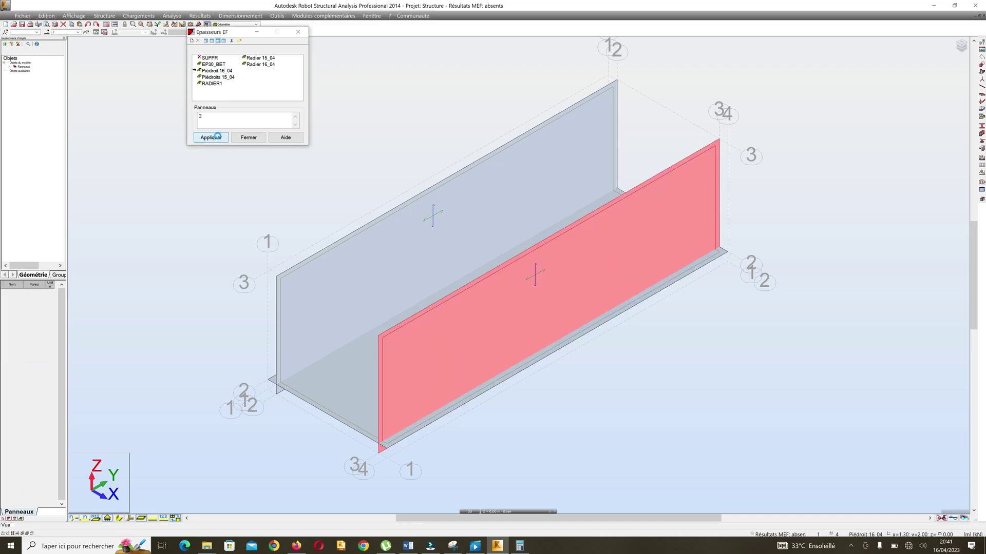
pyautogui.click(248, 137)
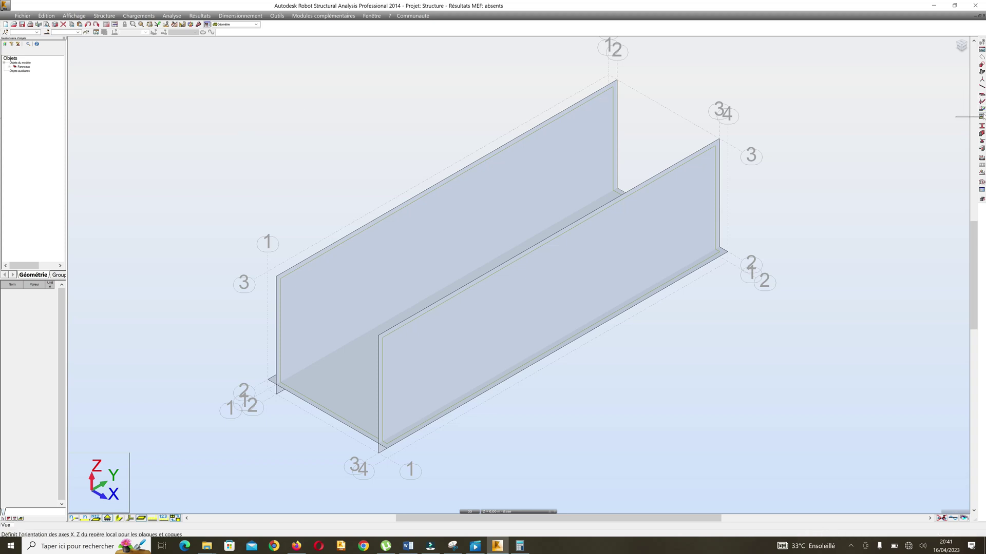
# Step: Start a new panel reinforcement type named Radier 16_04 and set its steel class to HA 400
pyautogui.click(982, 117)
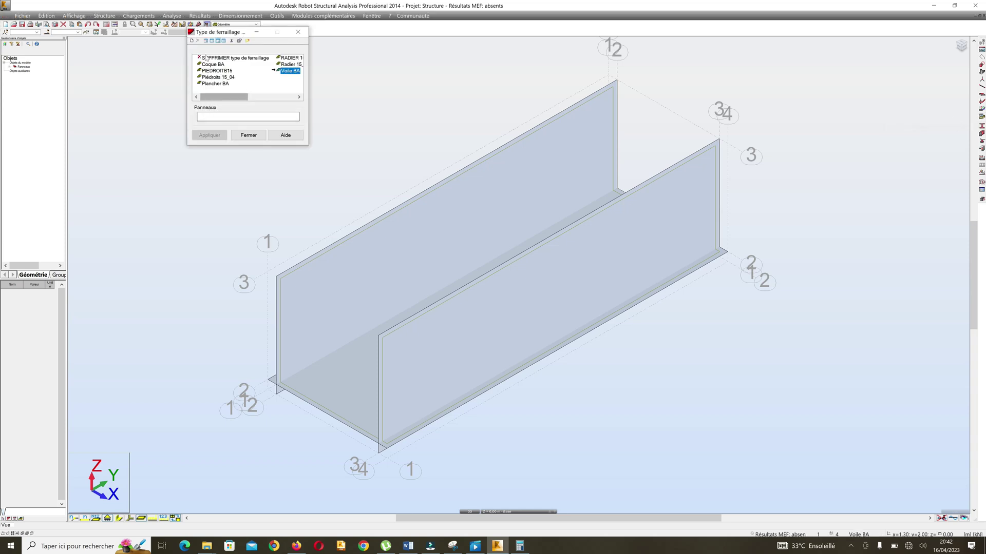
pyautogui.click(191, 41)
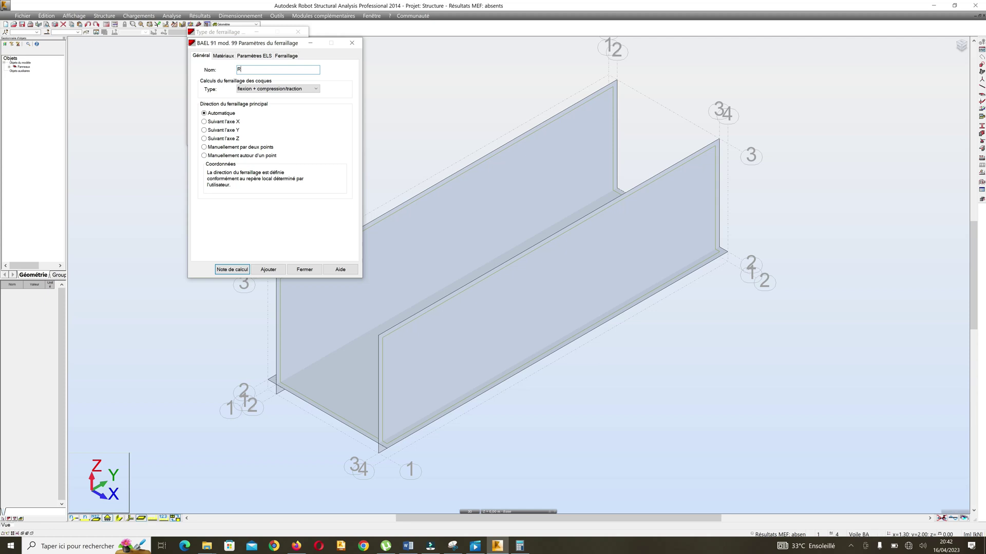
pyautogui.write('dier 16_04')
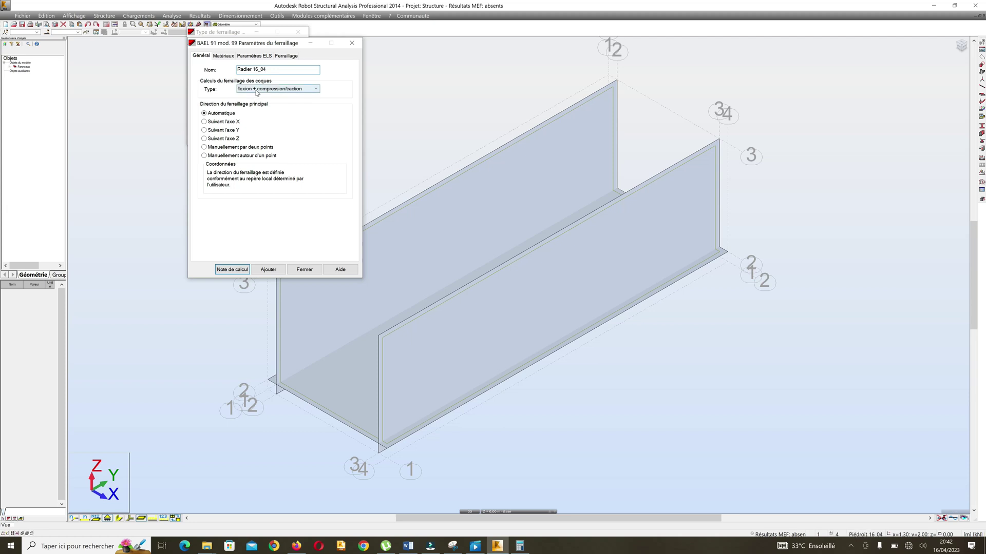
pyautogui.click(223, 61)
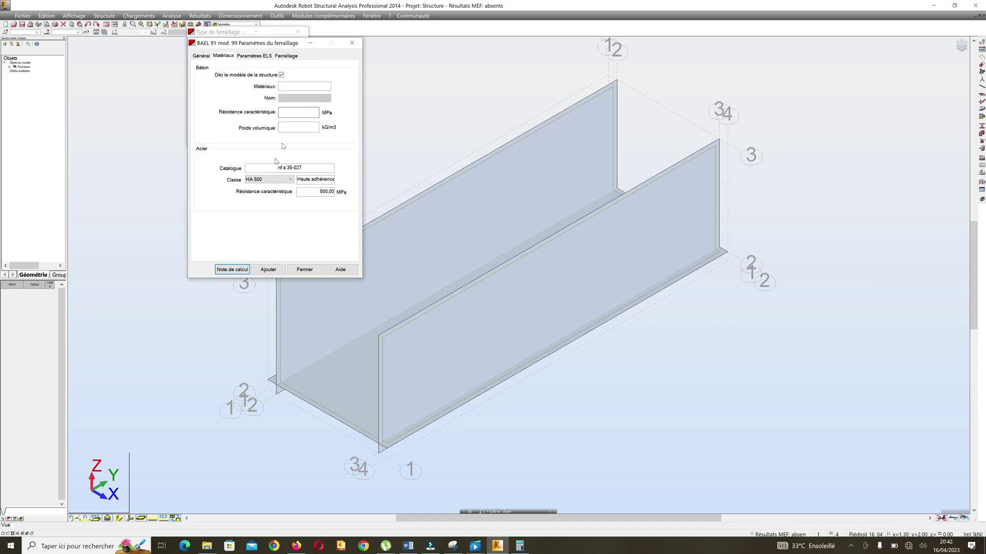
pyautogui.click(272, 181)
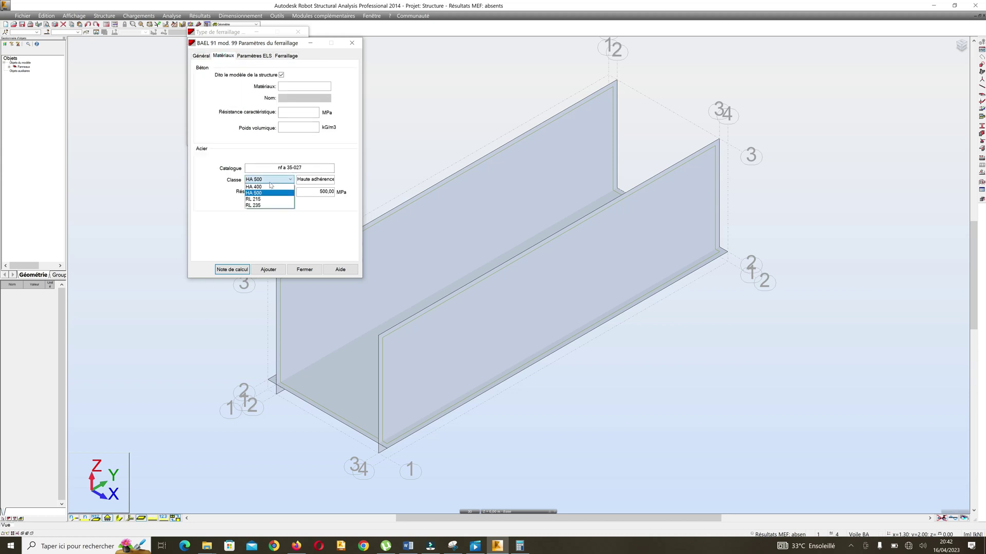
pyautogui.click(266, 187)
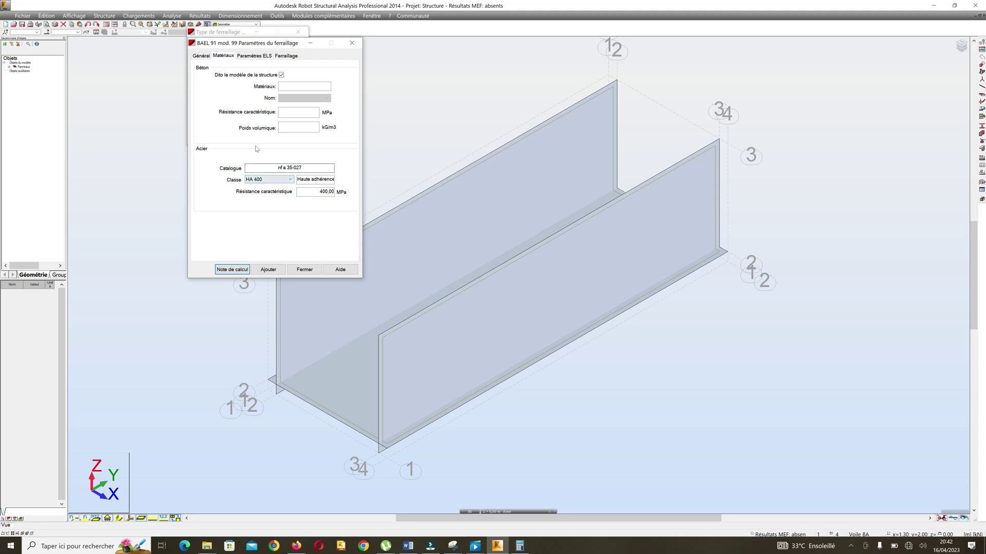
# Step: Enable deflection calculation with reinforcement correction for Radier 16_04 and set cracking to préjudiciable for both faces
pyautogui.click(245, 56)
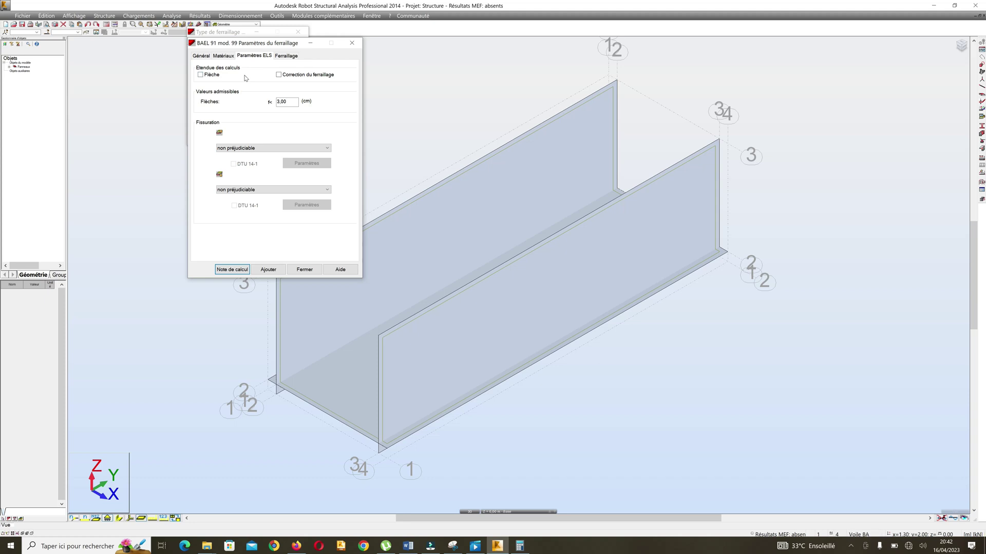
pyautogui.click(200, 75)
pyautogui.click(279, 75)
pyautogui.click(236, 150)
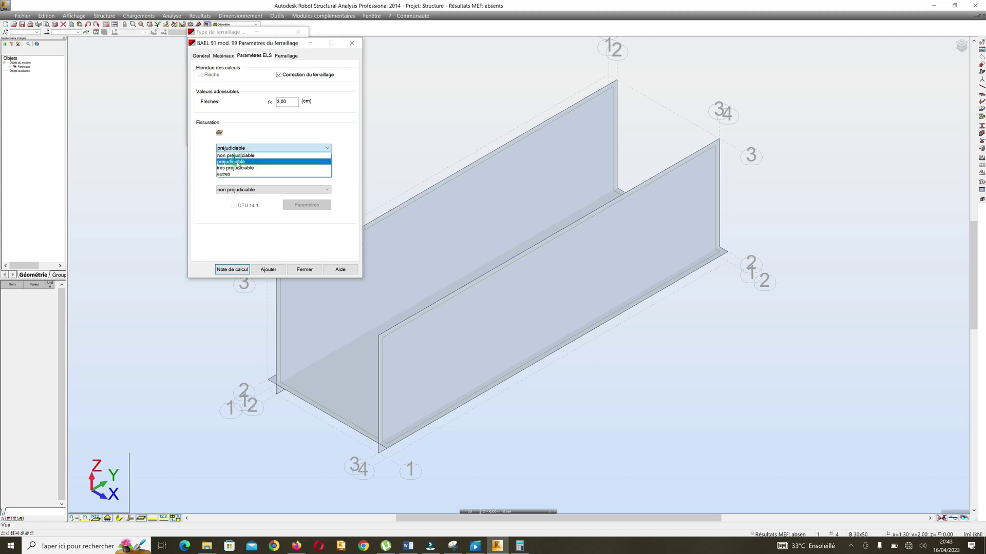
pyautogui.click(237, 163)
pyautogui.click(249, 190)
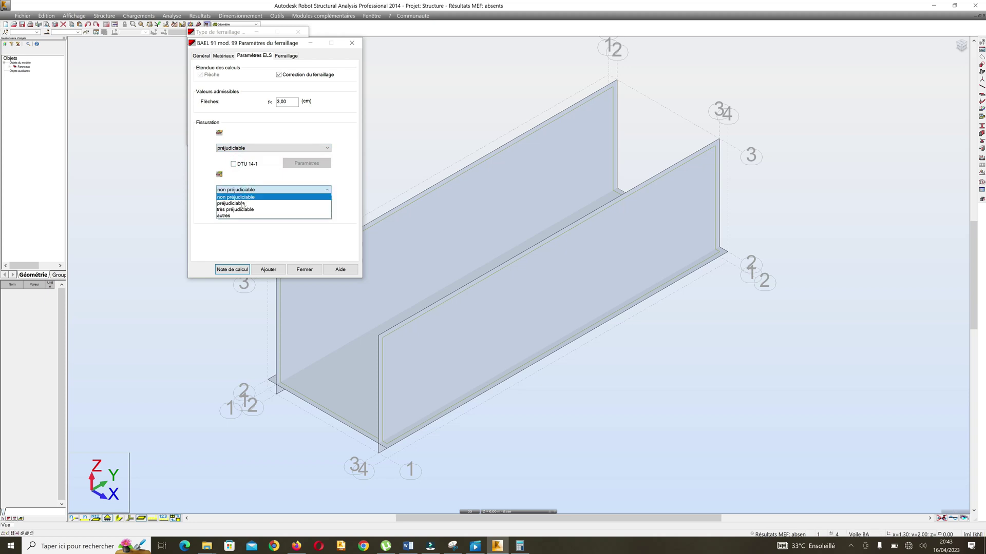
pyautogui.click(240, 204)
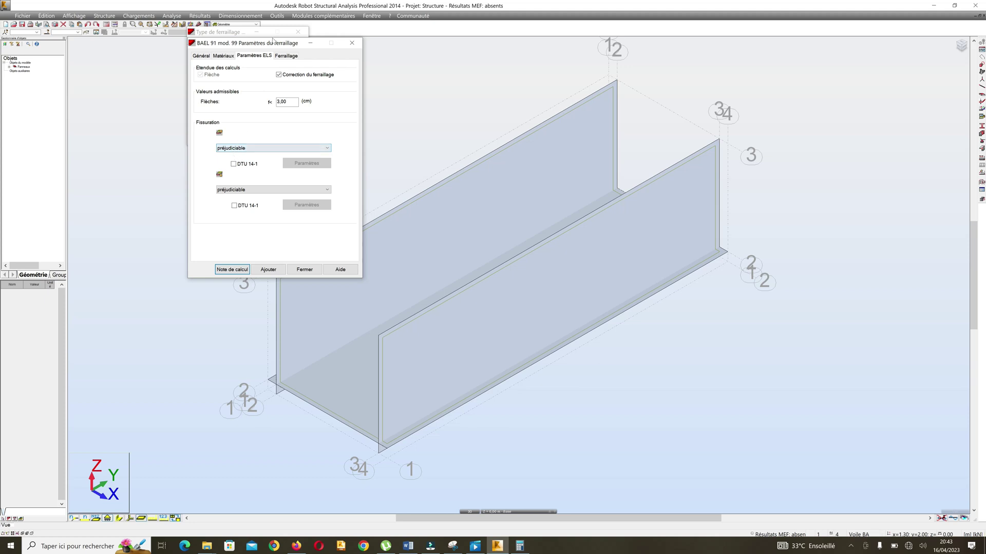
# Step: Set the reinforcement covers c1 and c2 of Radier 16_04 to 4 cm
pyautogui.click(286, 56)
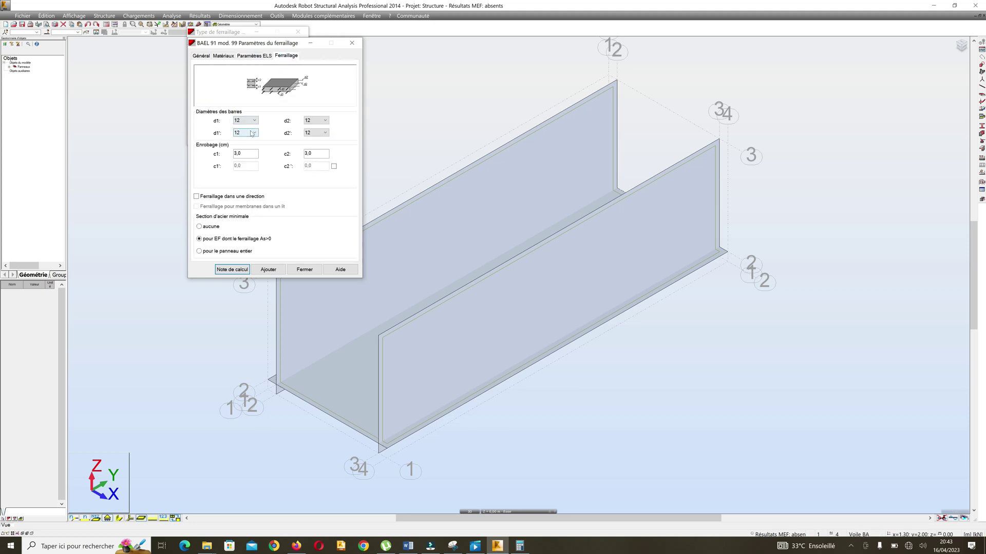
pyautogui.doubleClick(243, 154)
pyautogui.write('4')
pyautogui.doubleClick(308, 154)
pyautogui.write('4')
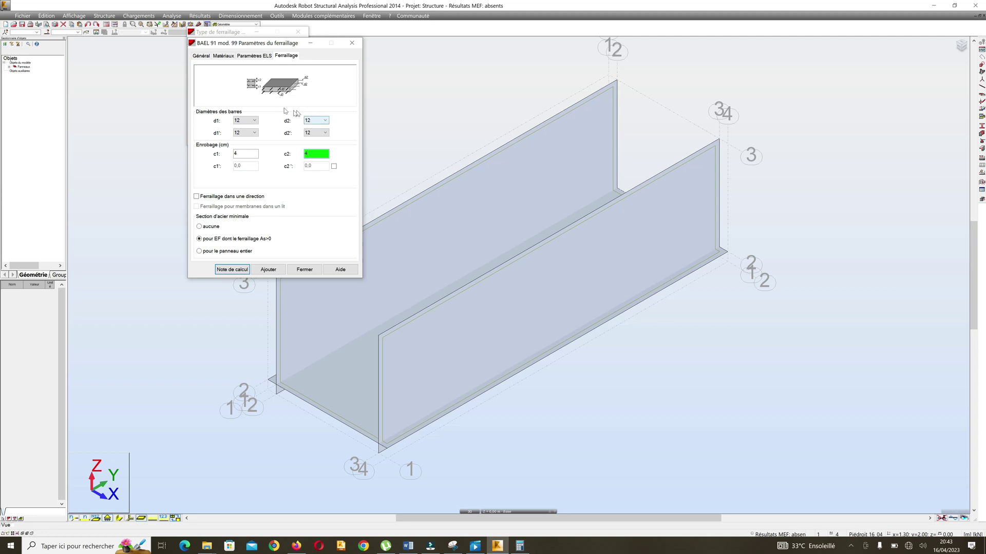
# Step: Set bar diameters d1 and d1' to 10 and d2 and d2' to 8, and add the Radier 16_04 reinforcement type
pyautogui.click(239, 122)
pyautogui.click(241, 133)
pyautogui.click(249, 121)
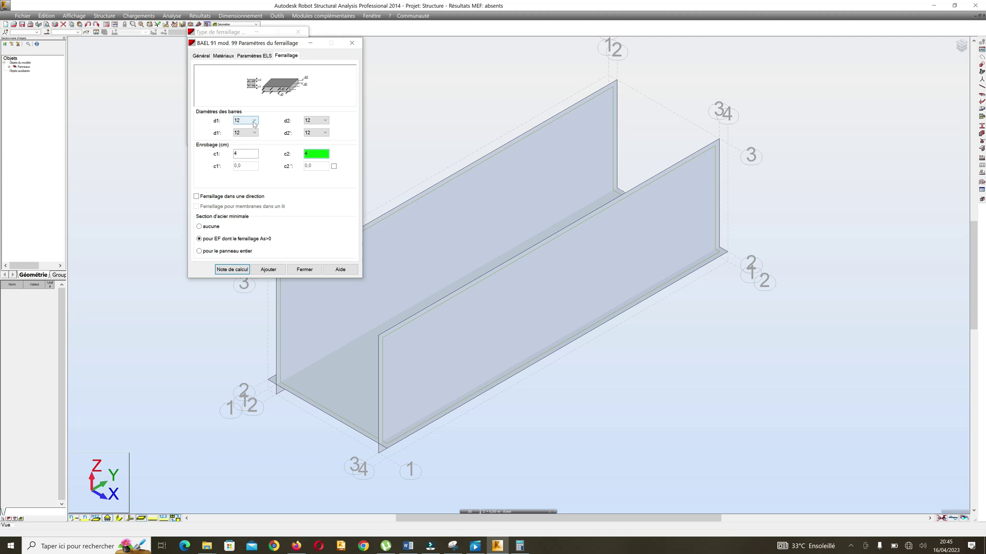
pyautogui.click(252, 121)
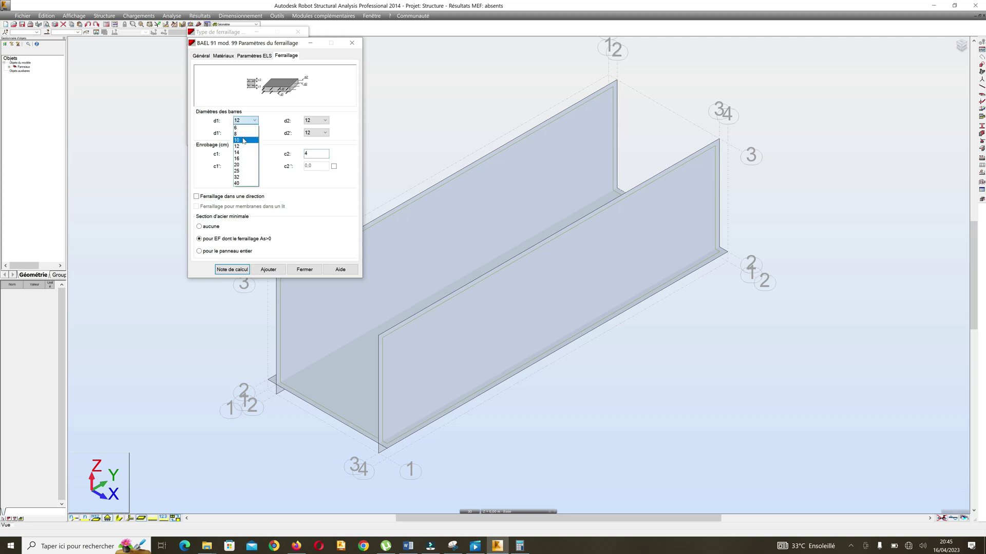
pyautogui.click(243, 140)
pyautogui.click(246, 133)
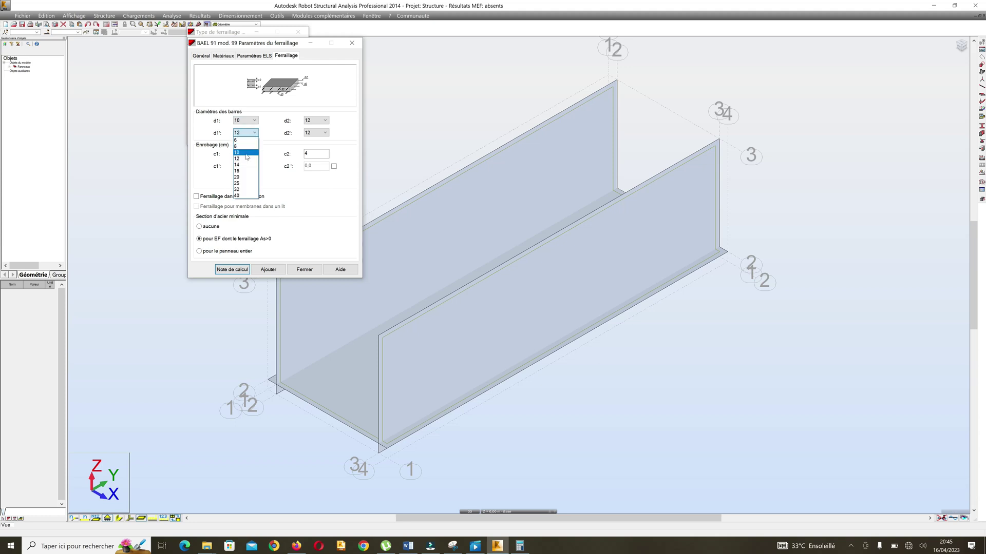
pyautogui.click(245, 153)
pyautogui.click(313, 121)
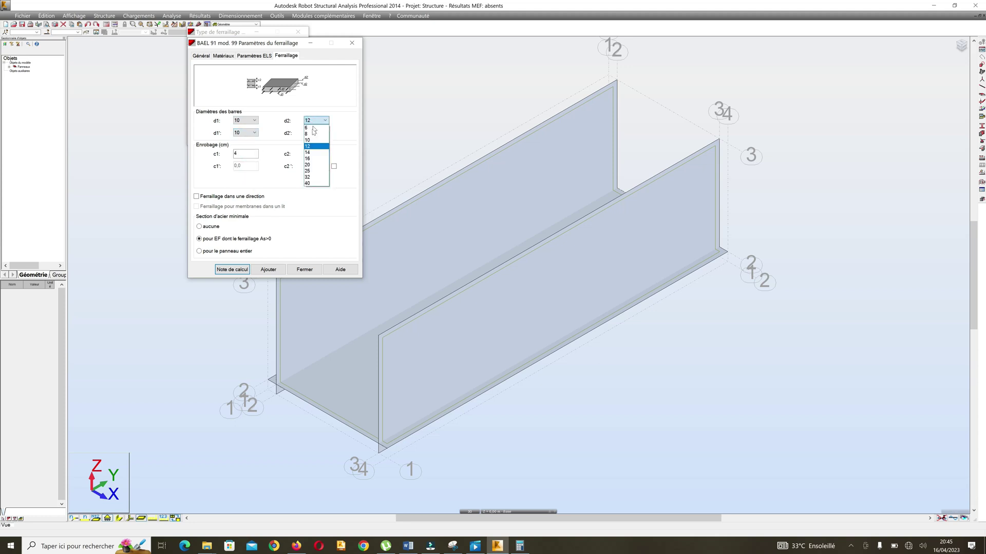
pyautogui.click(314, 133)
pyautogui.click(317, 133)
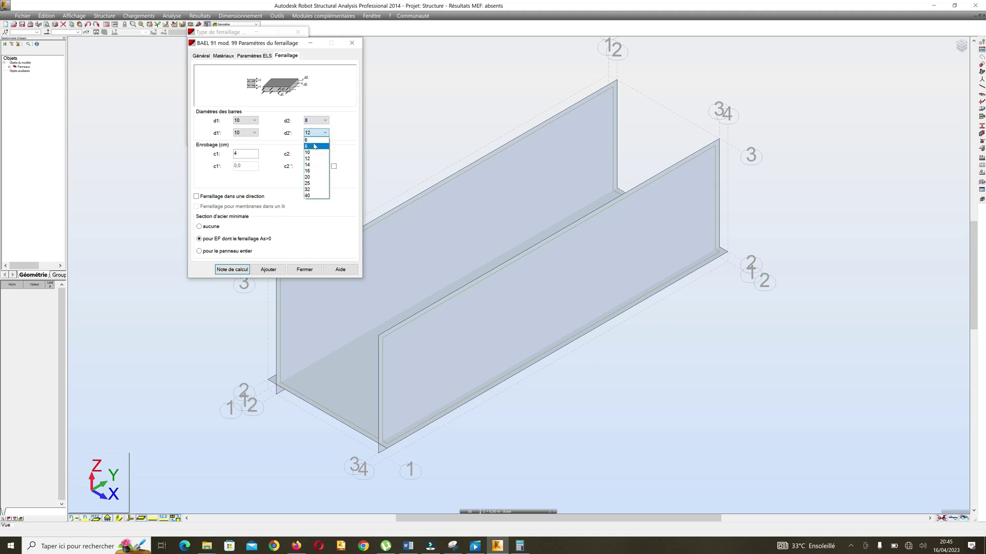
pyautogui.click(311, 144)
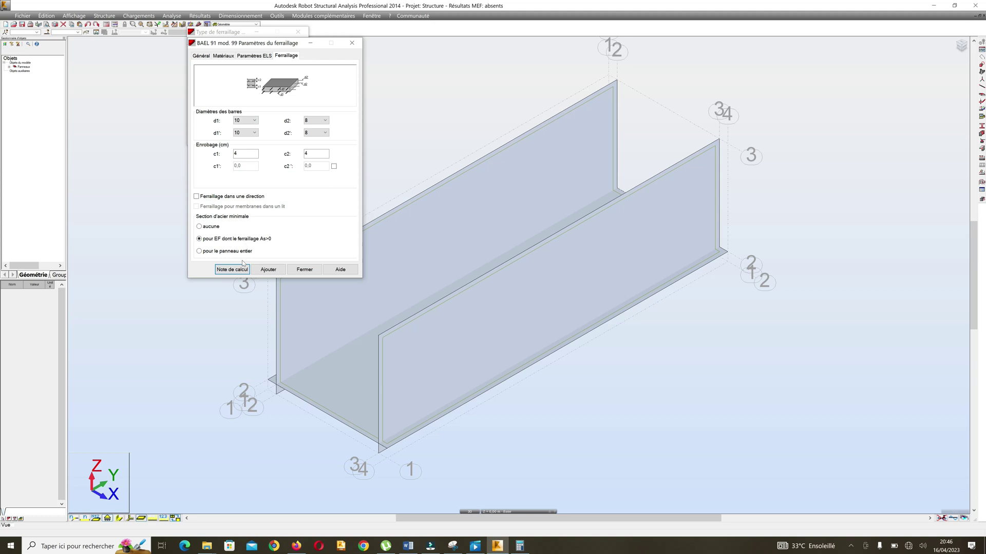
pyautogui.click(201, 56)
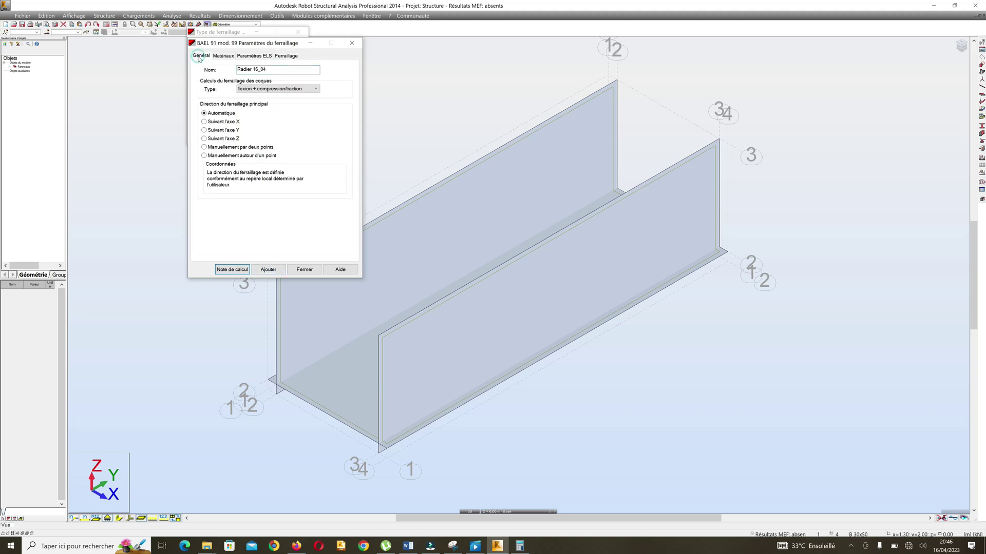
pyautogui.click(269, 270)
# Step: Name the next reinforcement type Piédroit 16_04 and set its shell calculation type to compression/traction
pyautogui.press('BackSpace')
pyautogui.press('BackSpace')
pyautogui.press('BackSpace')
pyautogui.press('BackSpace')
pyautogui.press('BackSpace')
pyautogui.press('BackSpace')
pyautogui.press('BackSpace')
pyautogui.write('Piédroit')
pyautogui.click(280, 89)
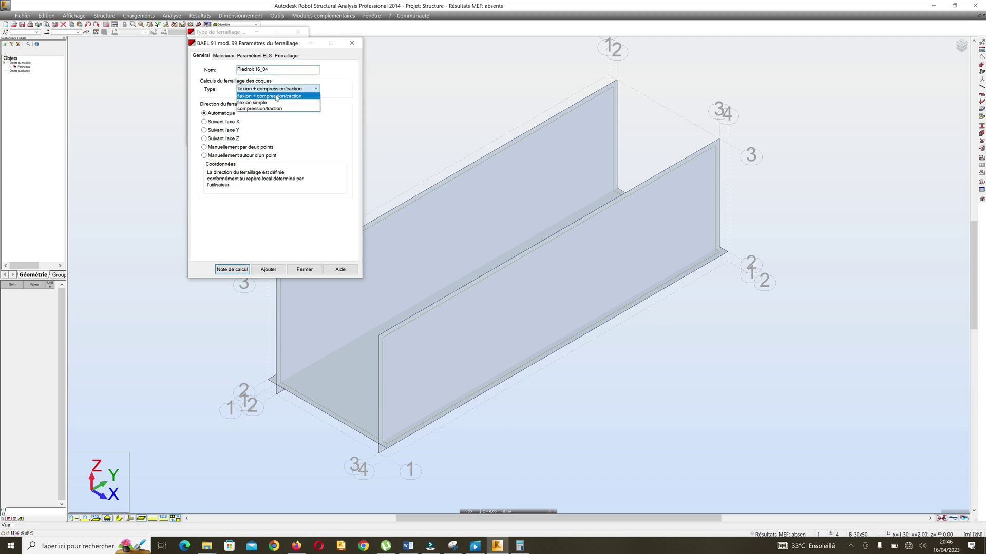
pyautogui.click(275, 108)
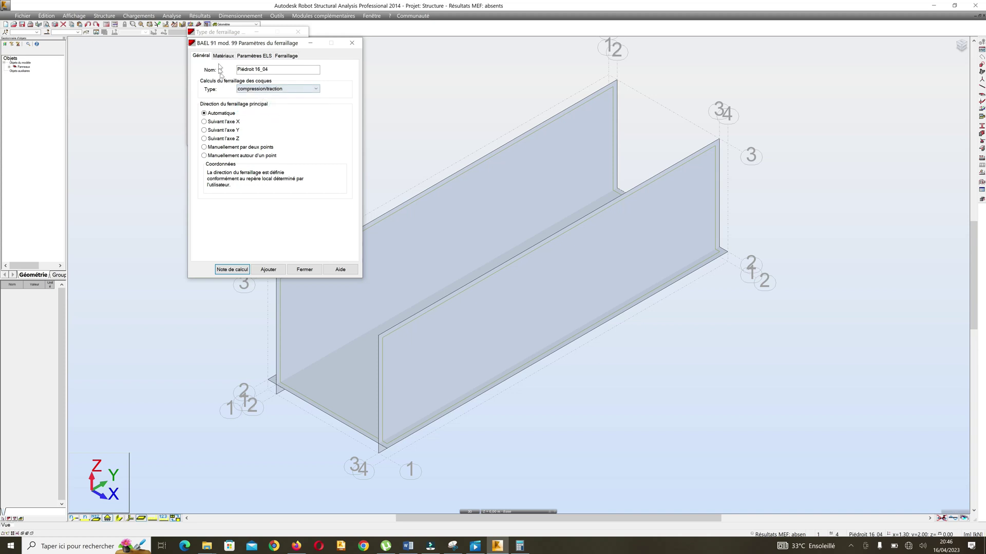
# Step: Set bar diameters d2 and d2' of the Piédroit 16_04 reinforcement type to 10
pyautogui.click(222, 56)
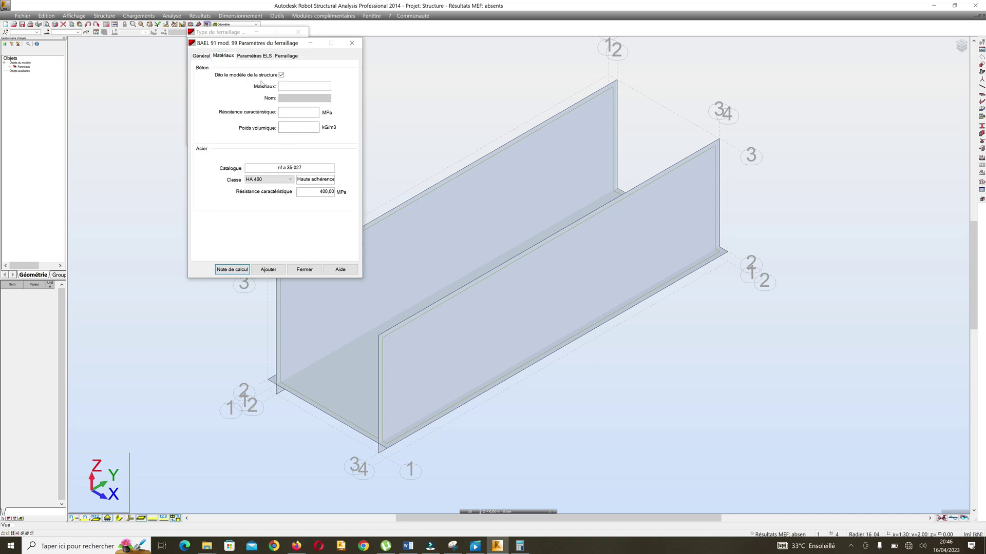
pyautogui.click(253, 55)
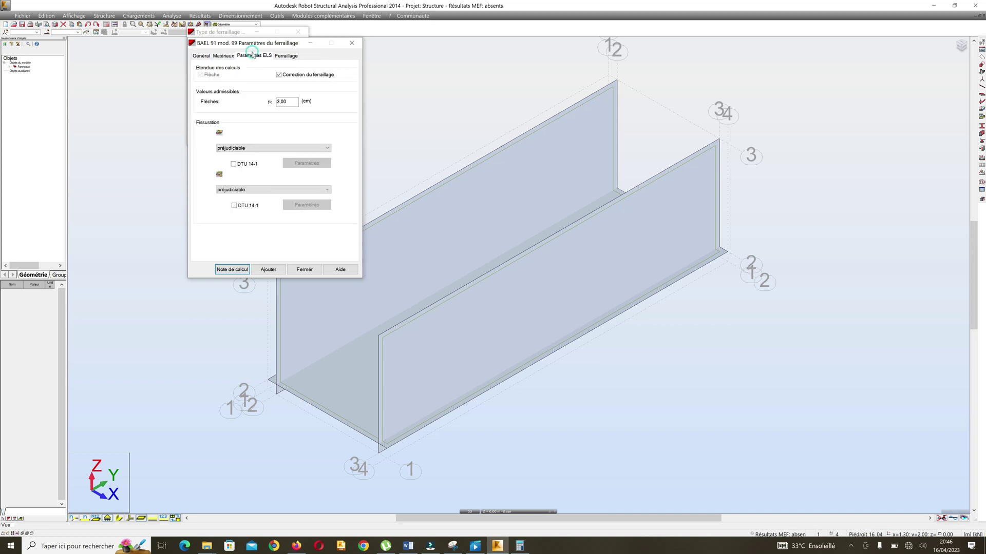
pyautogui.click(283, 56)
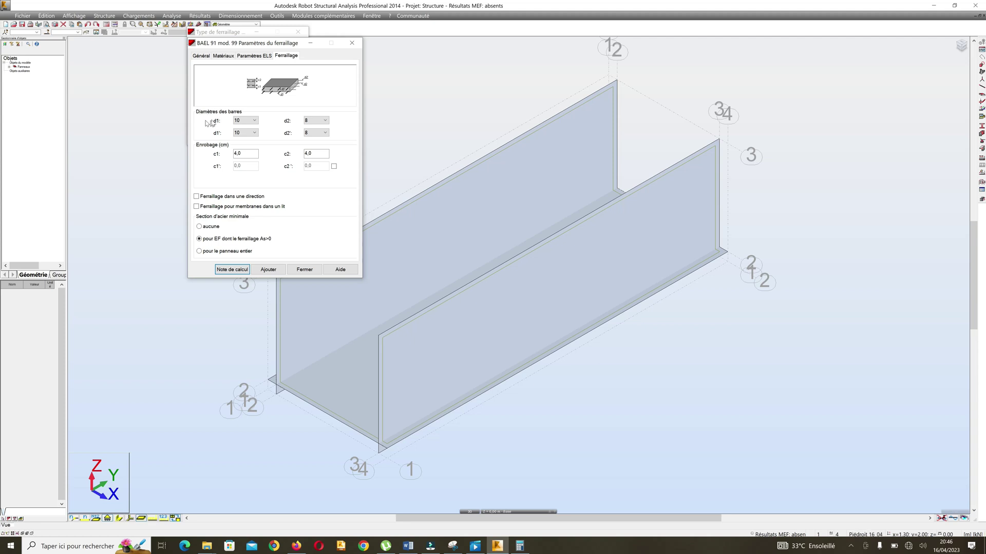
pyautogui.click(307, 122)
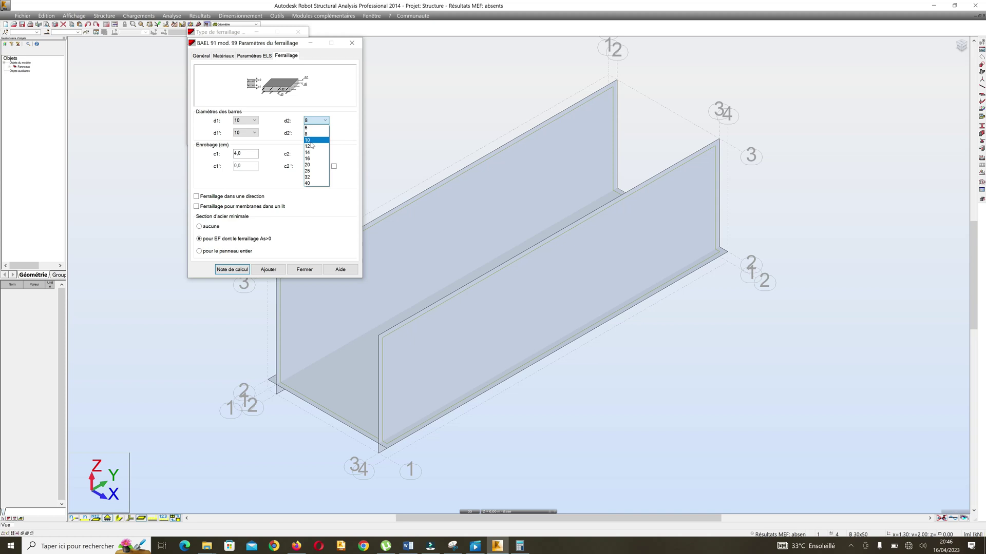
pyautogui.click(311, 140)
pyautogui.click(311, 133)
pyautogui.click(311, 152)
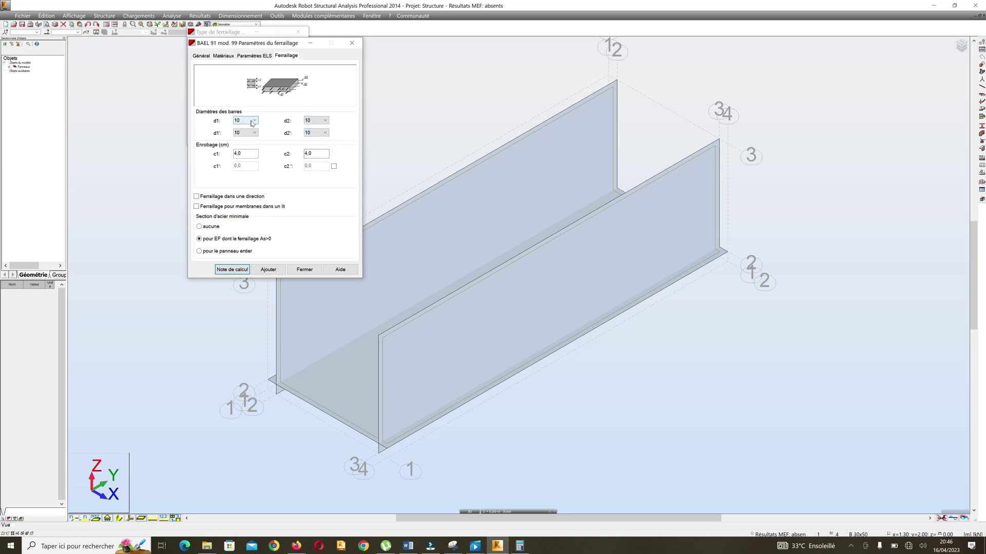
# Step: Set bar diameters d1 and d1' to 8 and add the Piédroit 16_04 reinforcement type
pyautogui.click(252, 121)
pyautogui.click(246, 133)
pyautogui.click(247, 135)
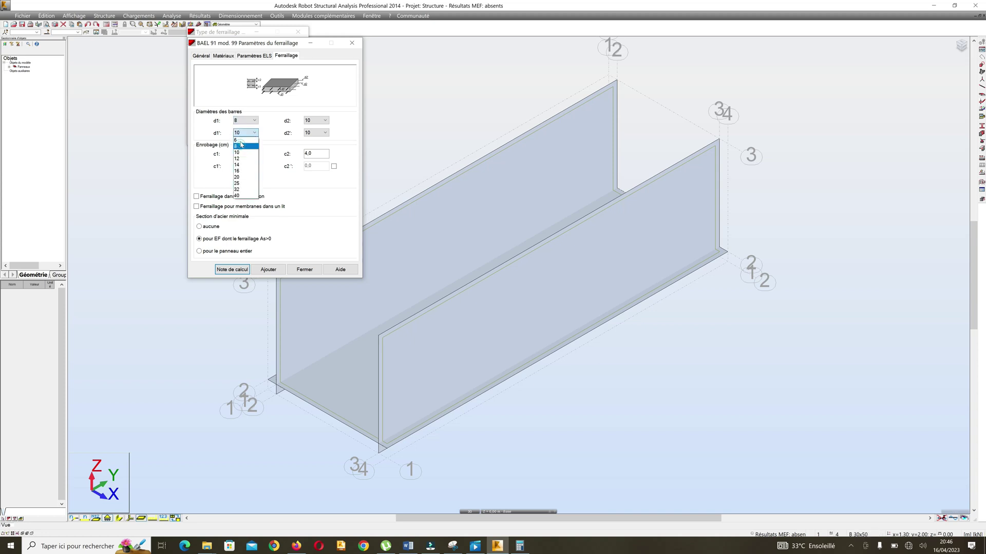
pyautogui.click(240, 147)
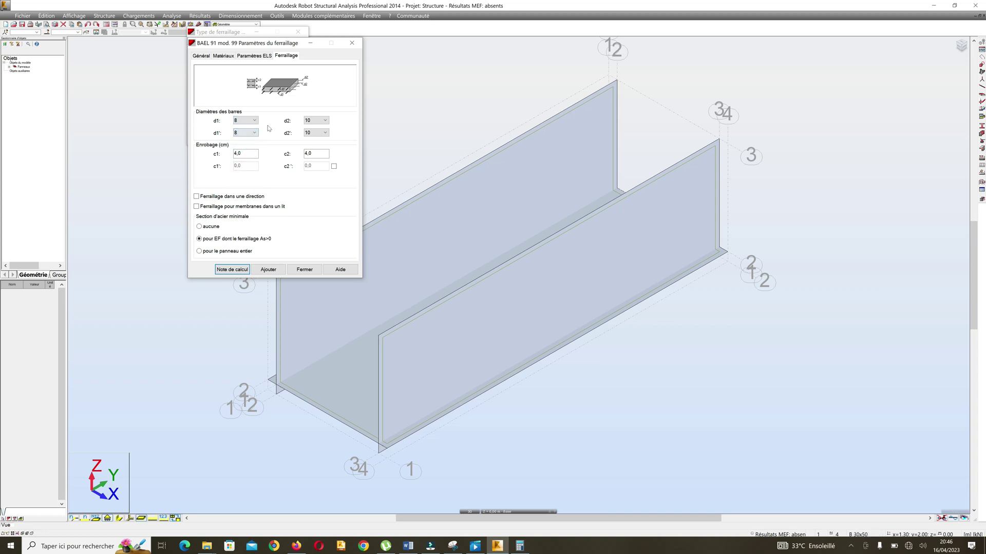
pyautogui.click(271, 268)
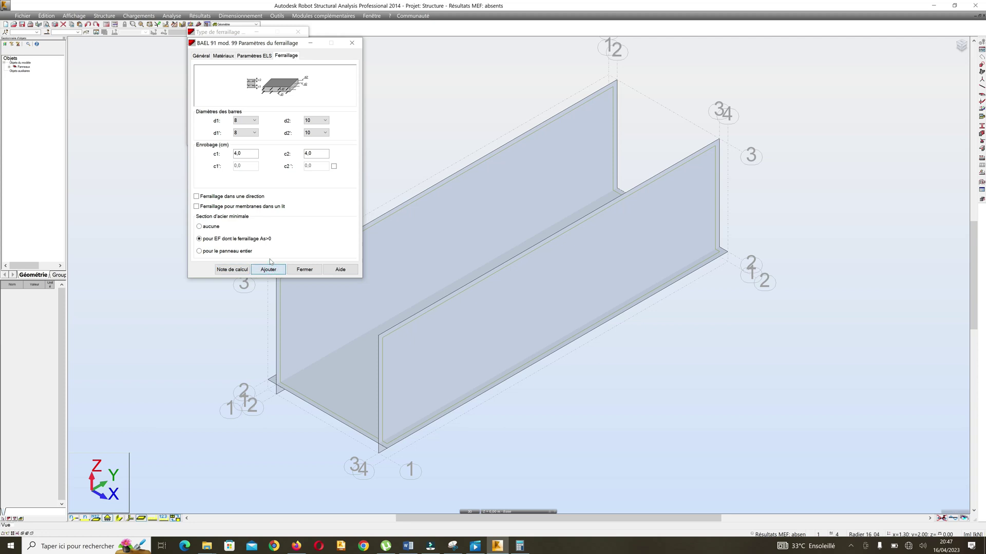
pyautogui.click(304, 269)
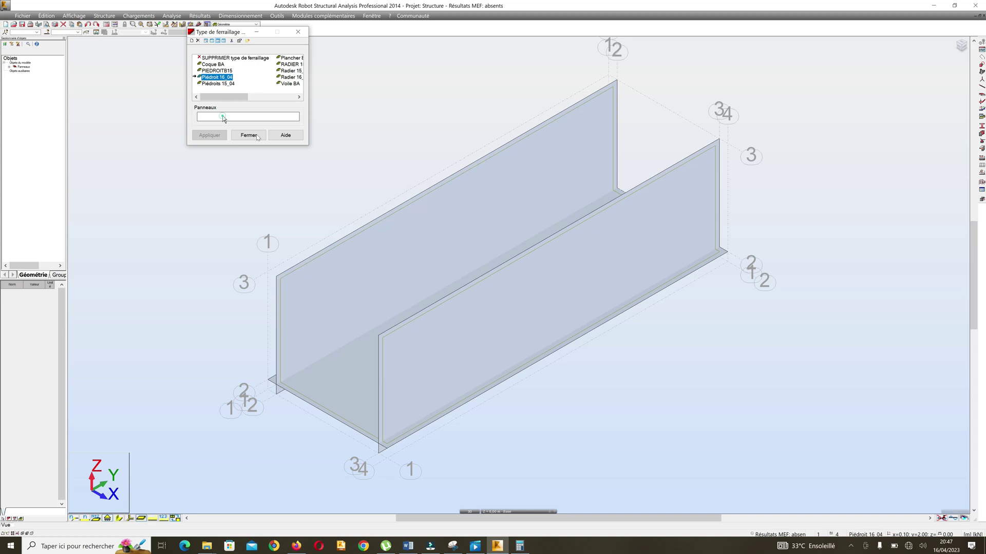
# Step: Assign the Piédroit 16_04 reinforcement type to both vertical wall panels, 1 and 2
pyautogui.click(390, 230)
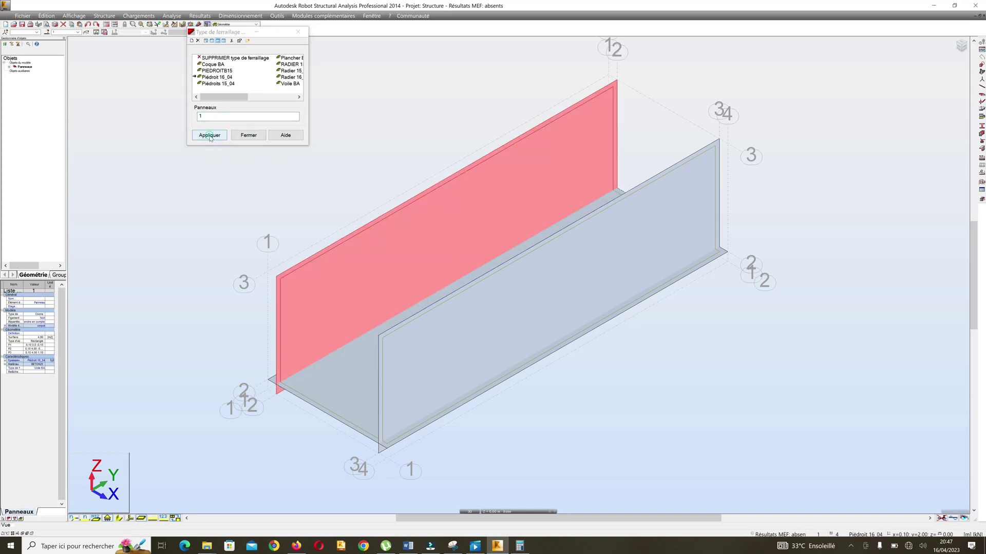
pyautogui.click(210, 135)
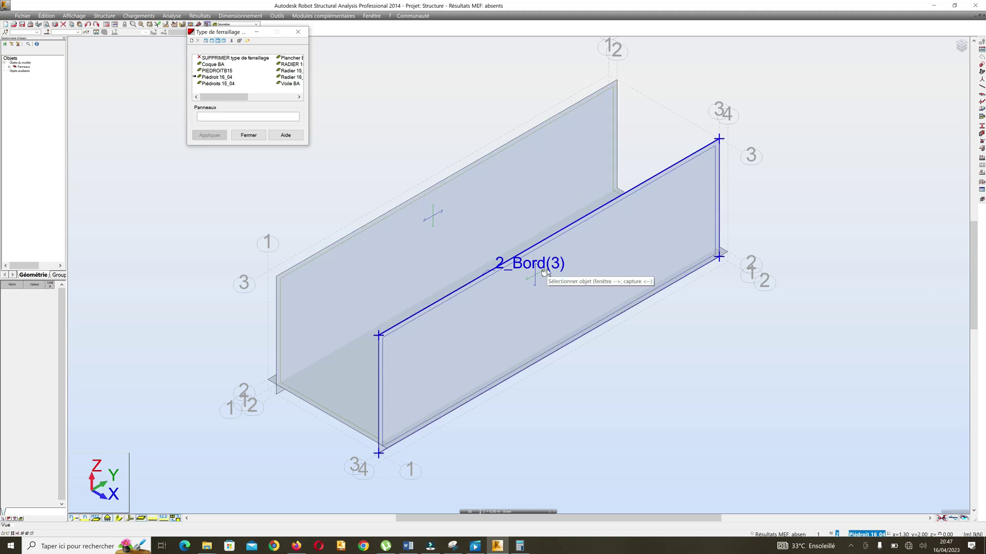
pyautogui.click(544, 272)
pyautogui.click(210, 136)
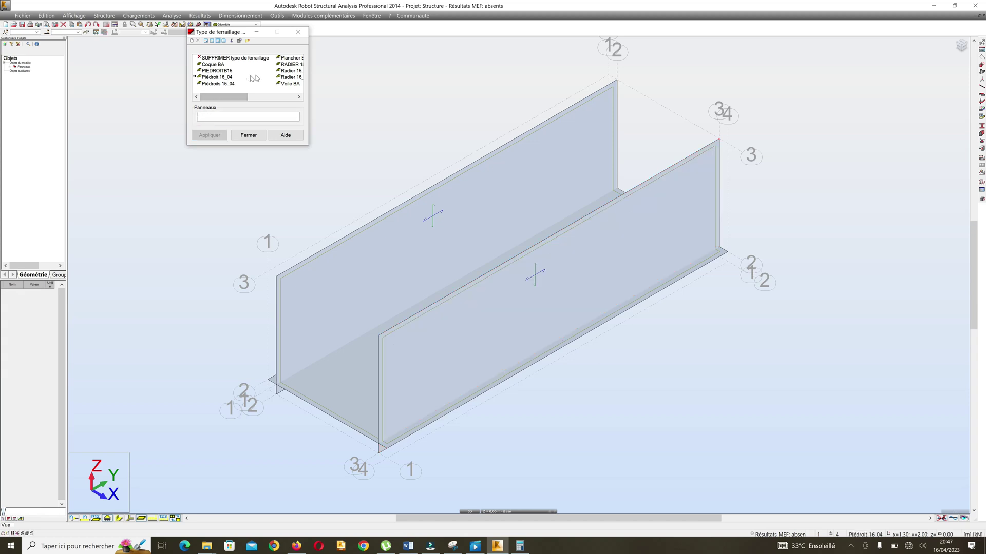
# Step: Assign the Radier 16_04 reinforcement type to the horizontal base panel 3 and finish the reinforcement assignment
pyautogui.click(291, 77)
pyautogui.moveTo(240, 98); pyautogui.dragTo(274, 100)
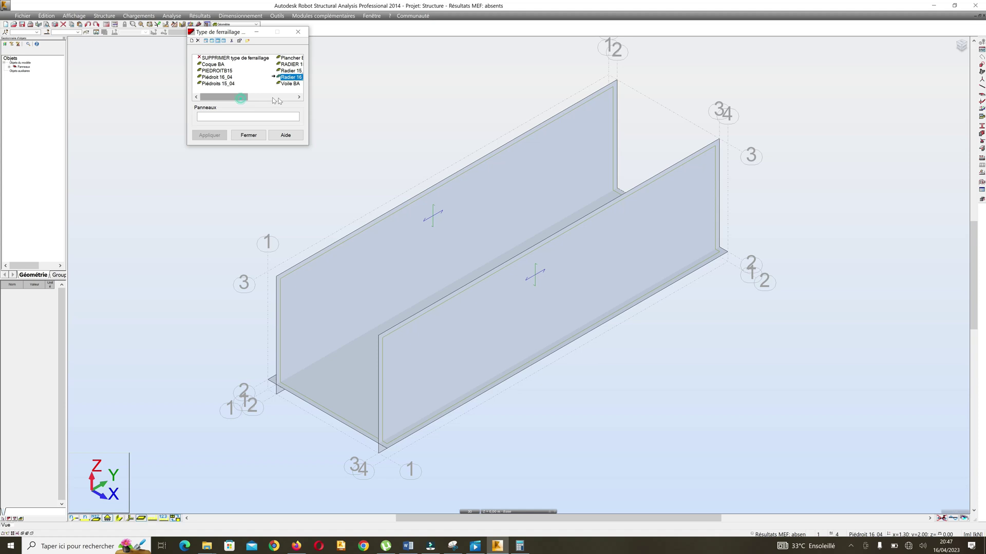
pyautogui.click(273, 98)
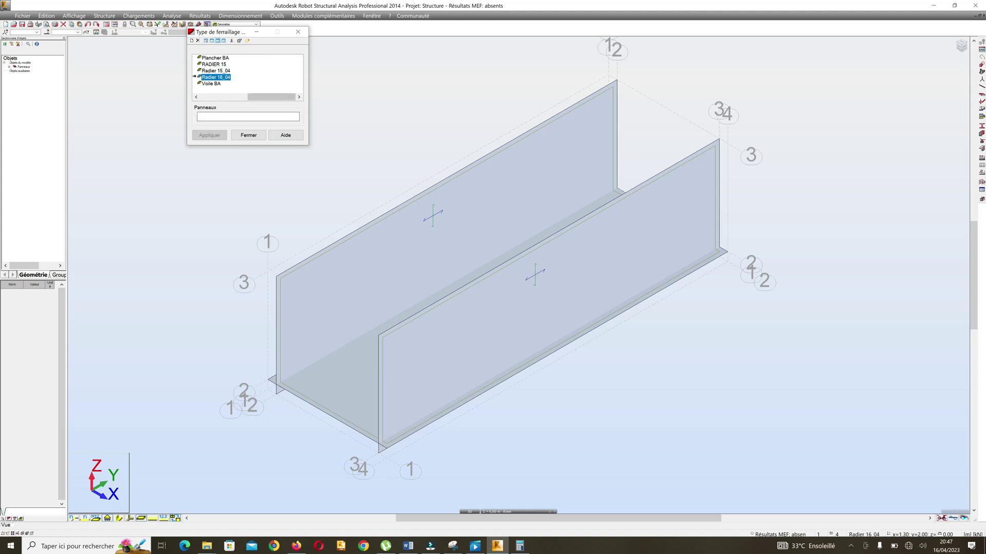
pyautogui.scroll(3, 398, 410)
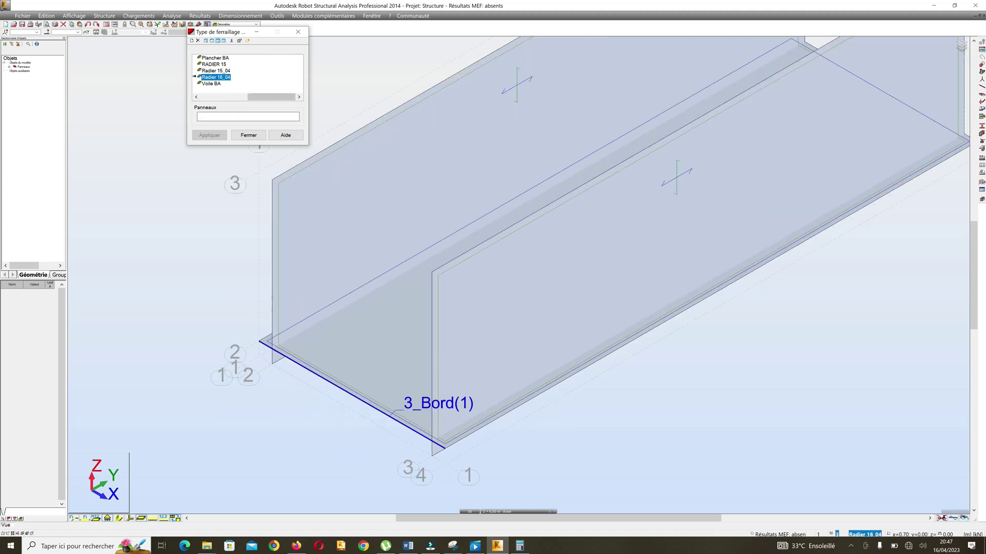
pyautogui.click(398, 410)
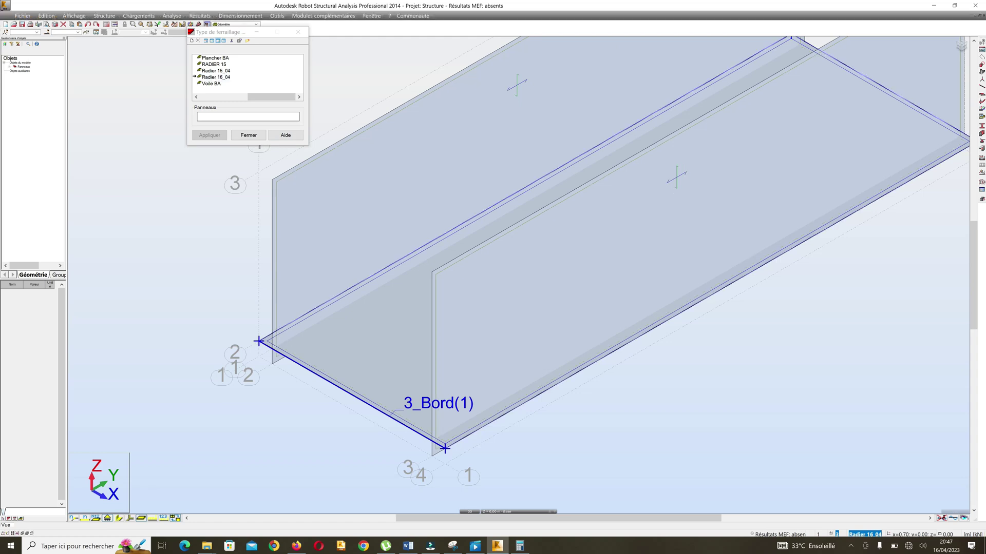
pyautogui.click(390, 358)
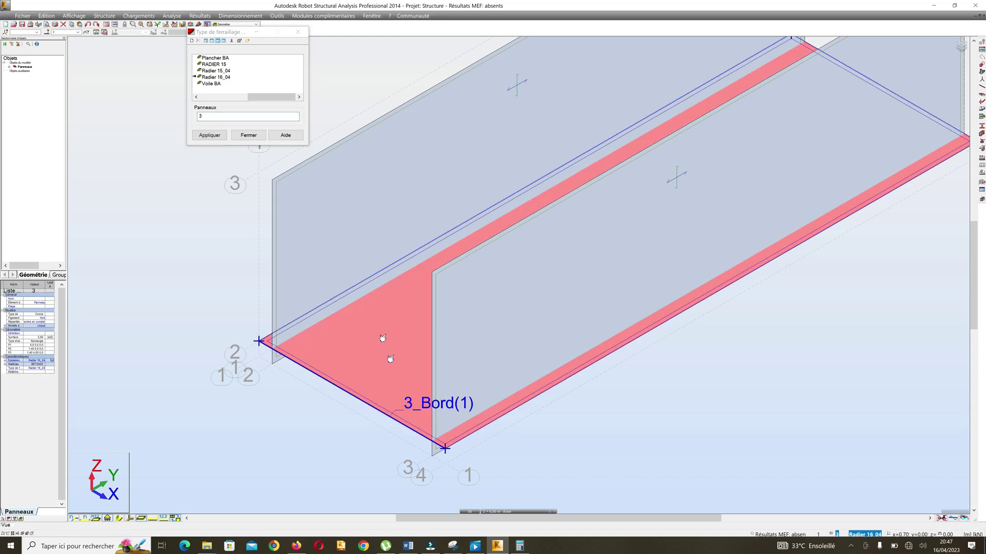
pyautogui.click(206, 138)
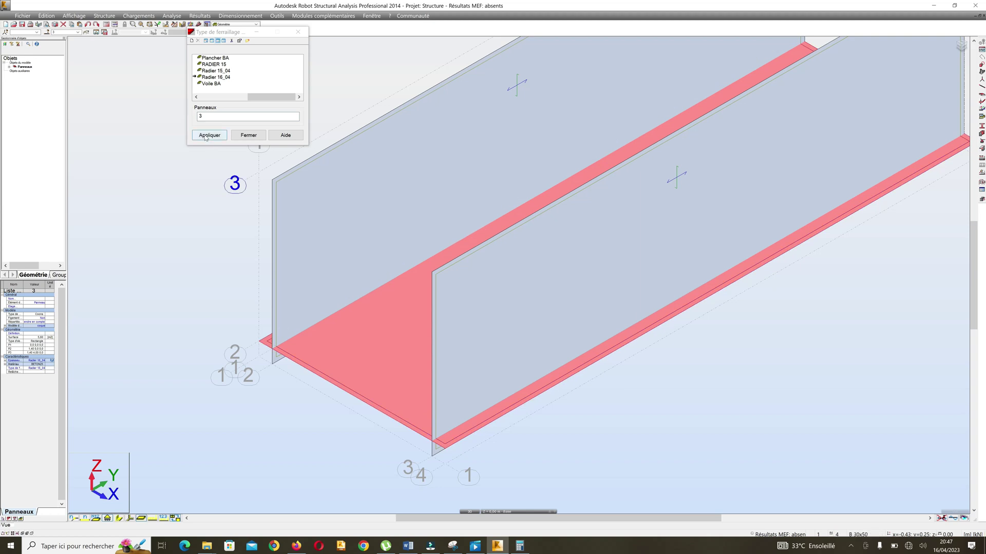
pyautogui.click(204, 136)
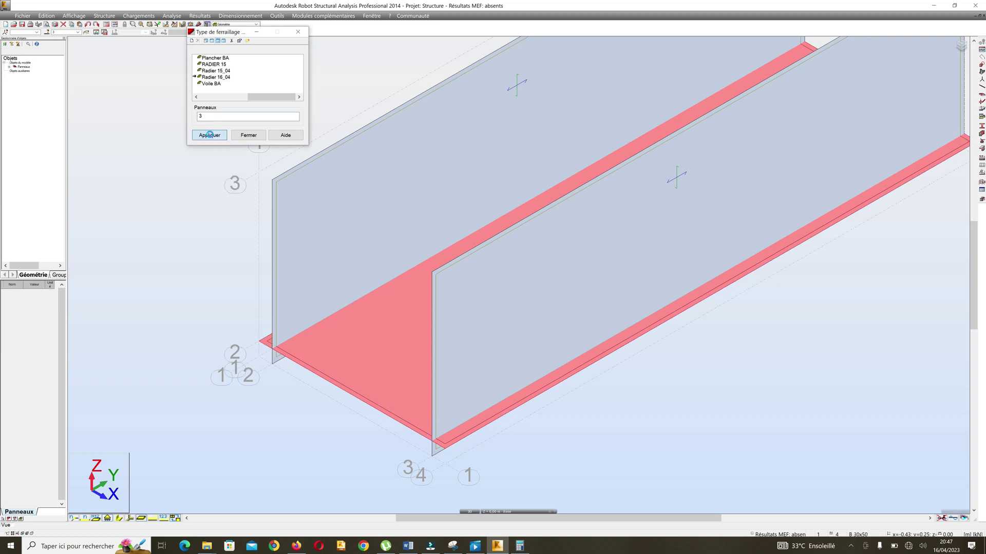
pyautogui.click(248, 135)
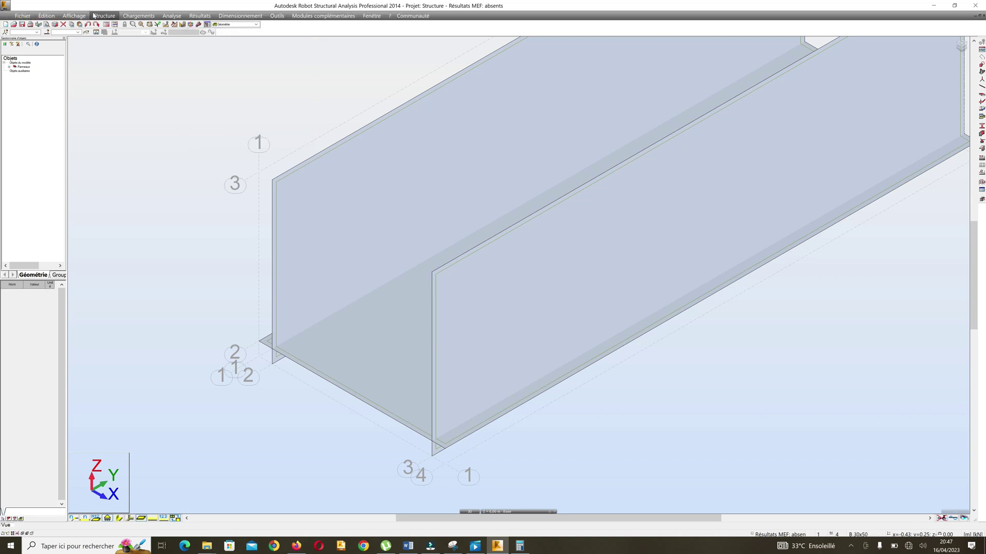
# Step: Turn on the panel thickness display attribute for the whole channel model
pyautogui.click(74, 15)
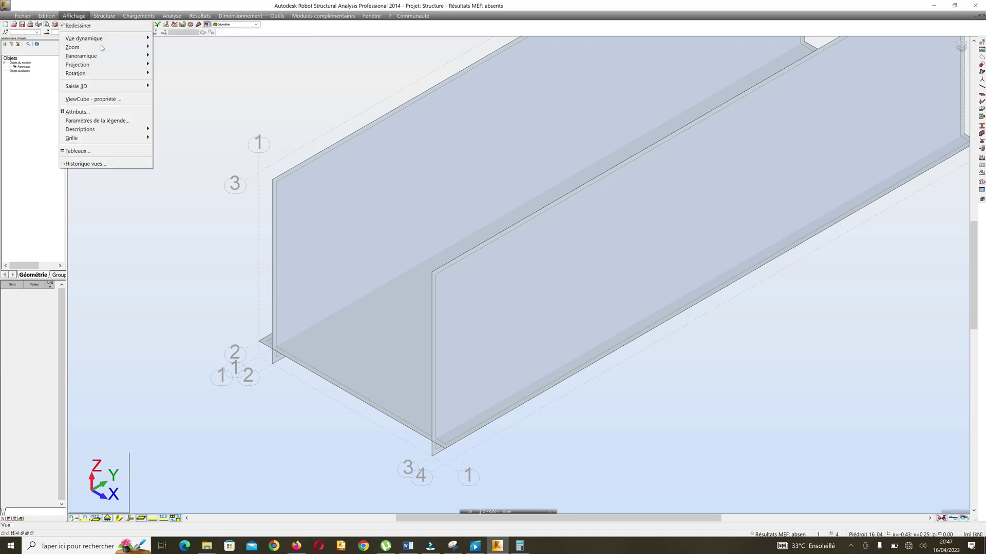
pyautogui.click(99, 113)
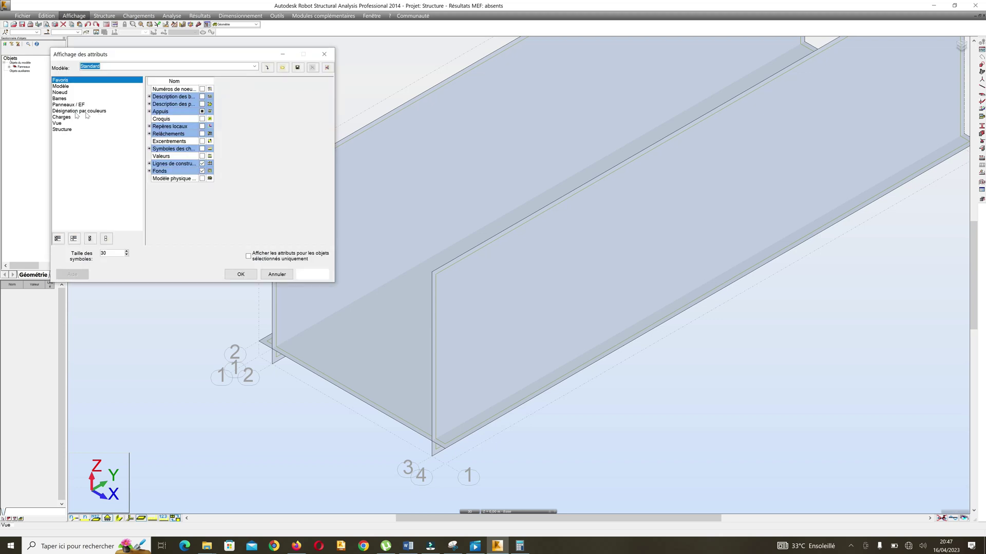
pyautogui.click(71, 105)
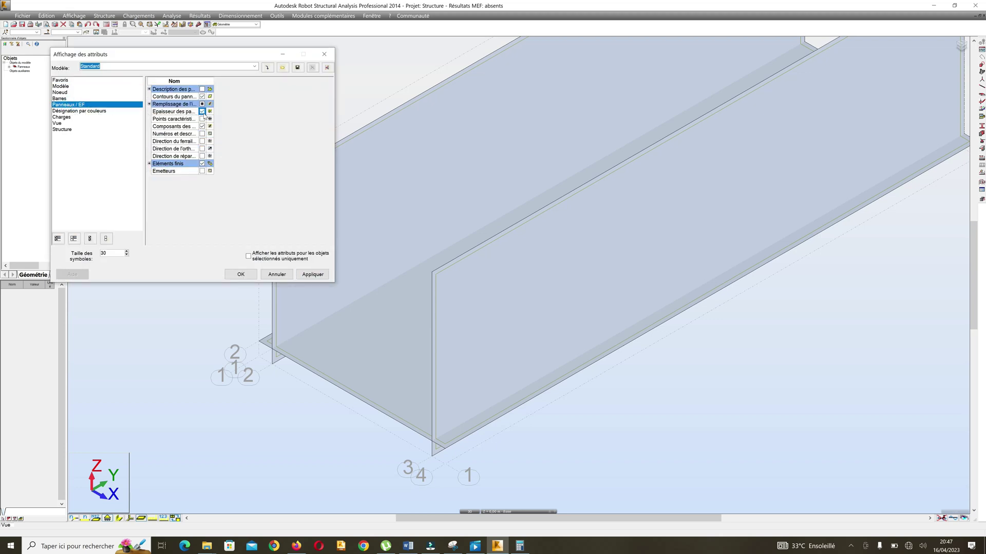
pyautogui.click(317, 274)
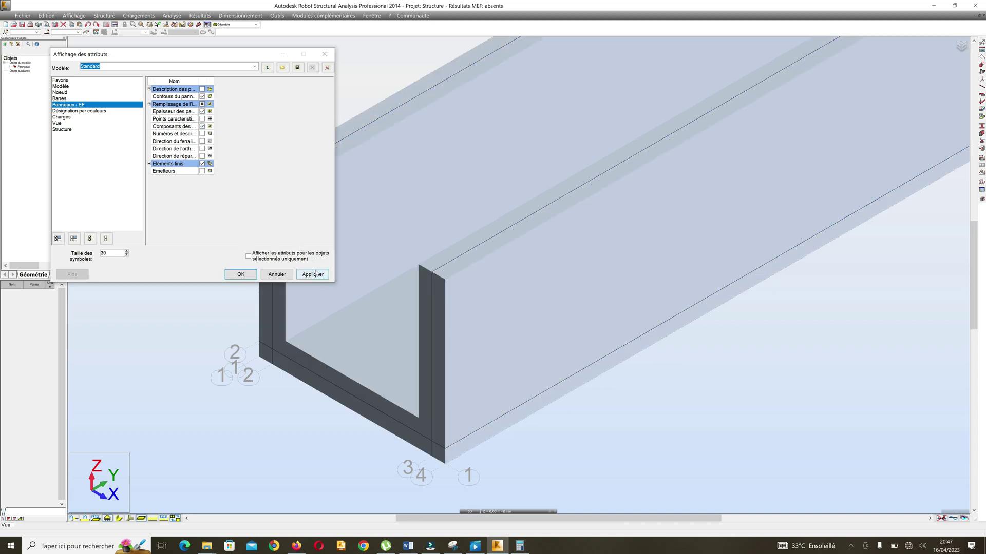
pyautogui.click(240, 274)
pyautogui.scroll(-2, 418, 281)
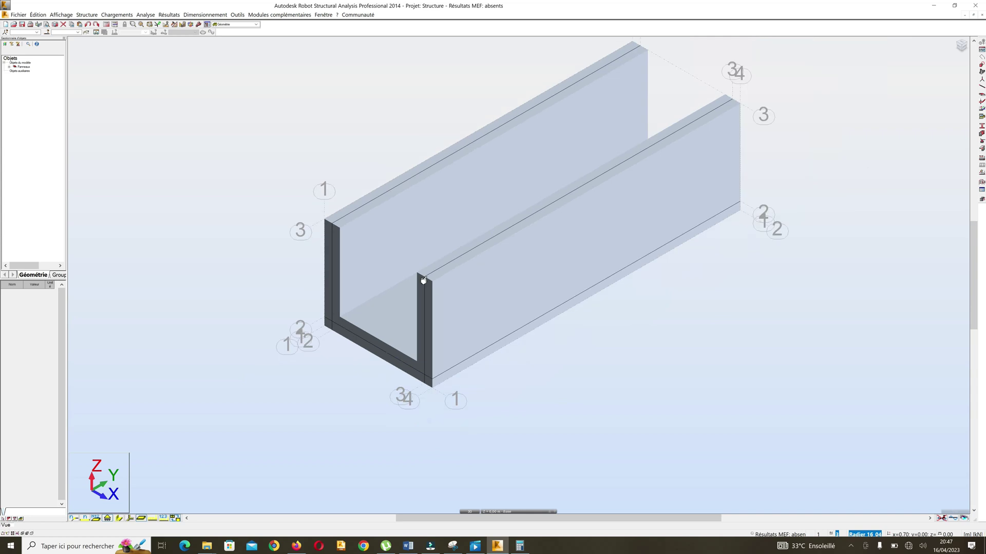
pyautogui.scroll(-2, 440, 213)
pyautogui.scroll(3, 464, 154)
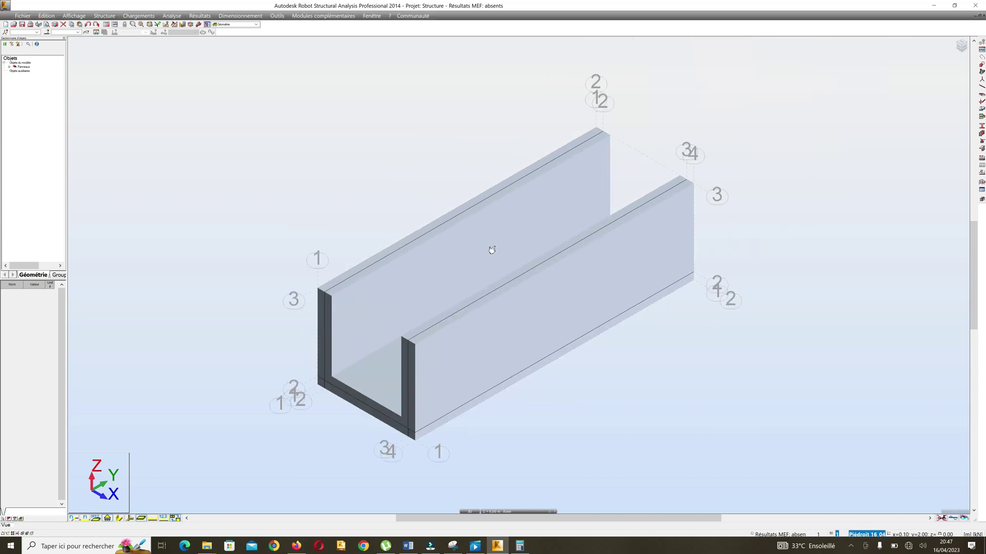
pyautogui.scroll(1, 512, 341)
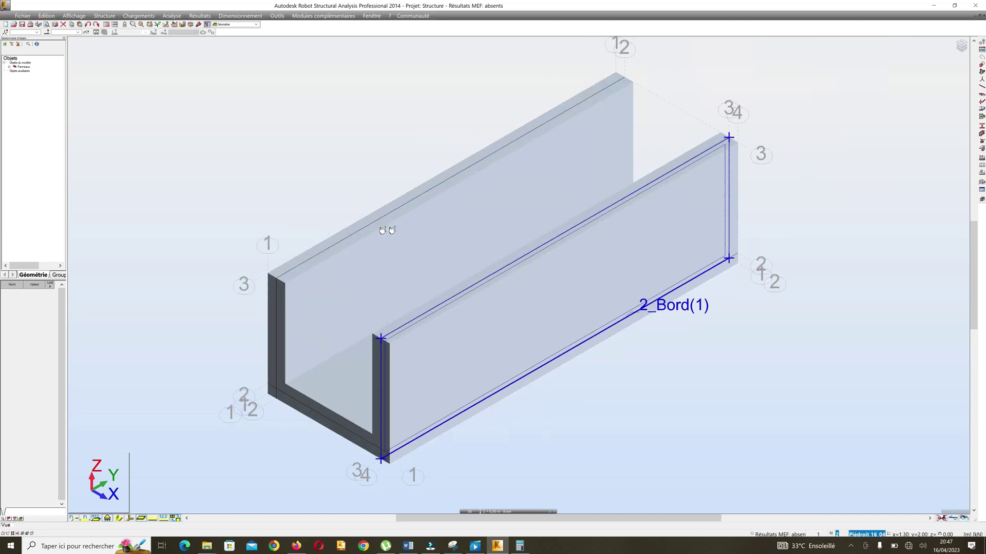